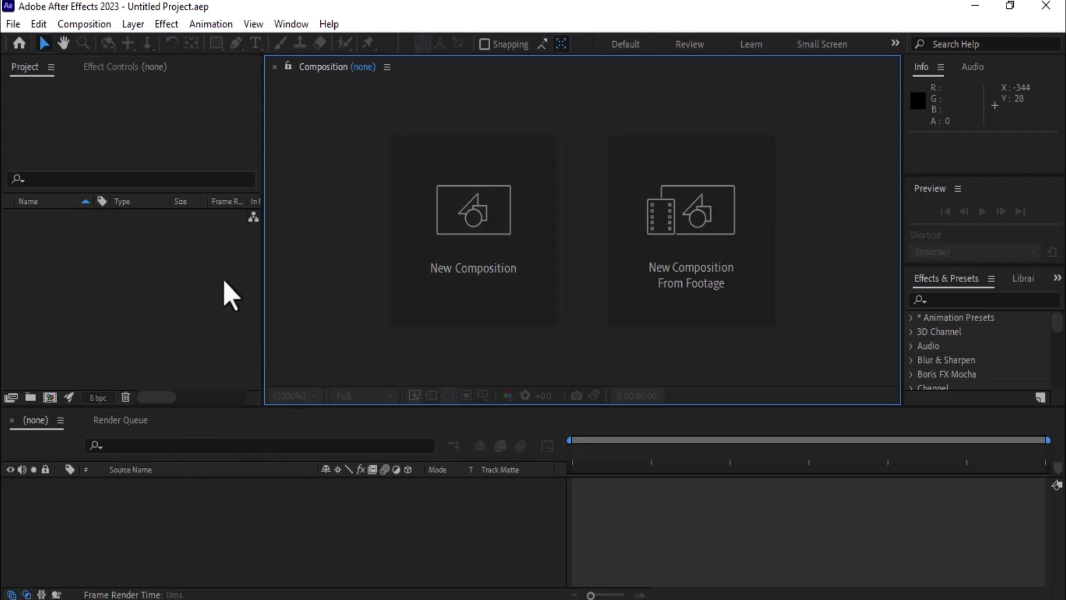
Step: Create Comp 1 at 1920×1080, 24 fps, 0:00:16:00 long, using the HD preset
{"action": "left_click", "coordinate": [475, 272]}
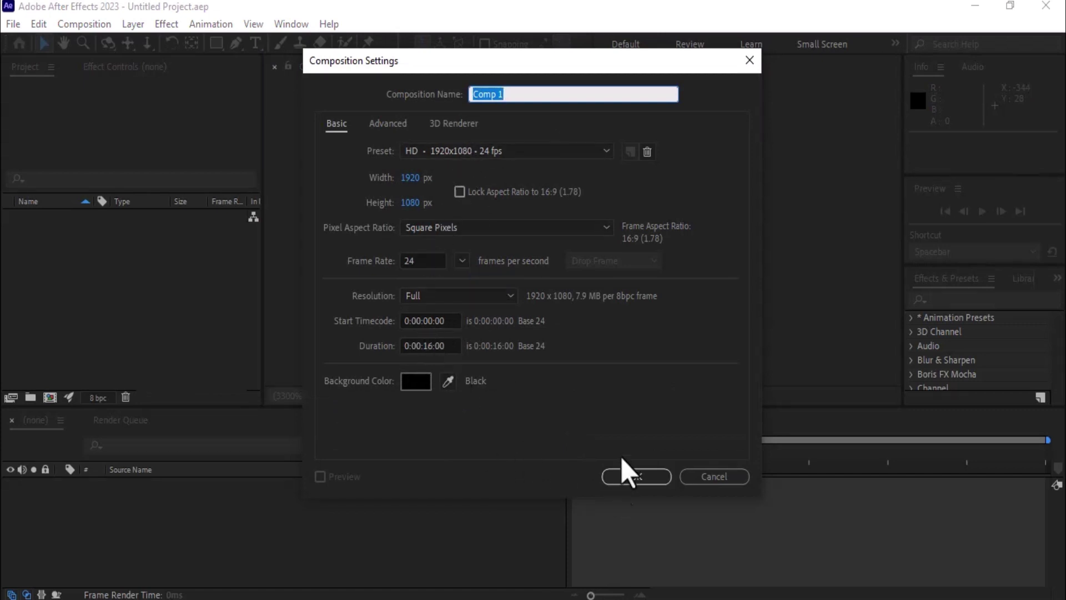
{"action": "left_click", "coordinate": [623, 478]}
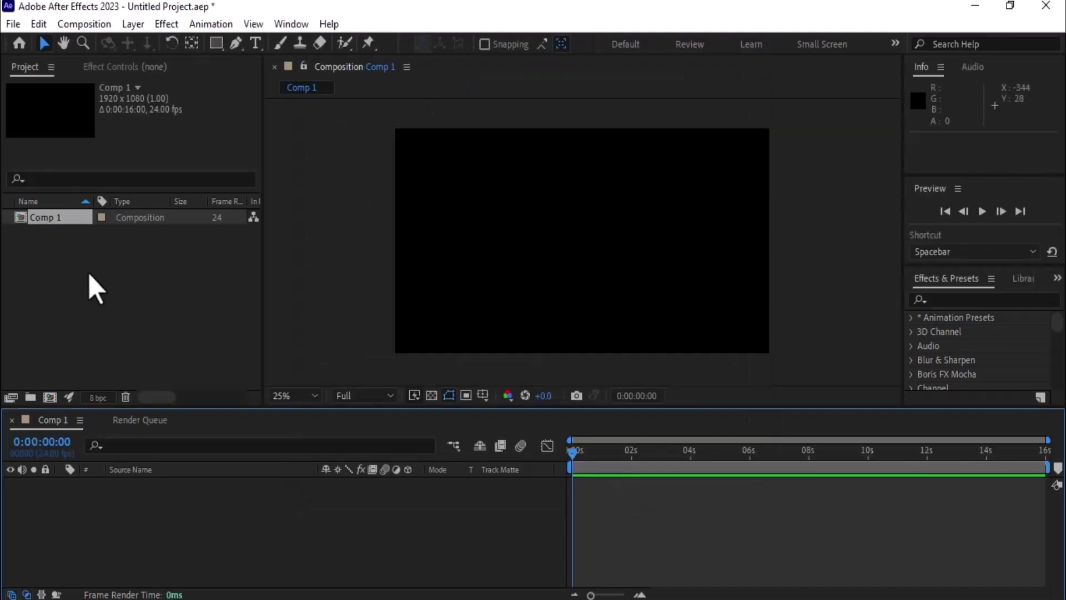
Step: Import the brick wall corridor JPG and add it to the Comp 1 timeline as a layer
{"action": "double_click", "coordinate": [91, 274]}
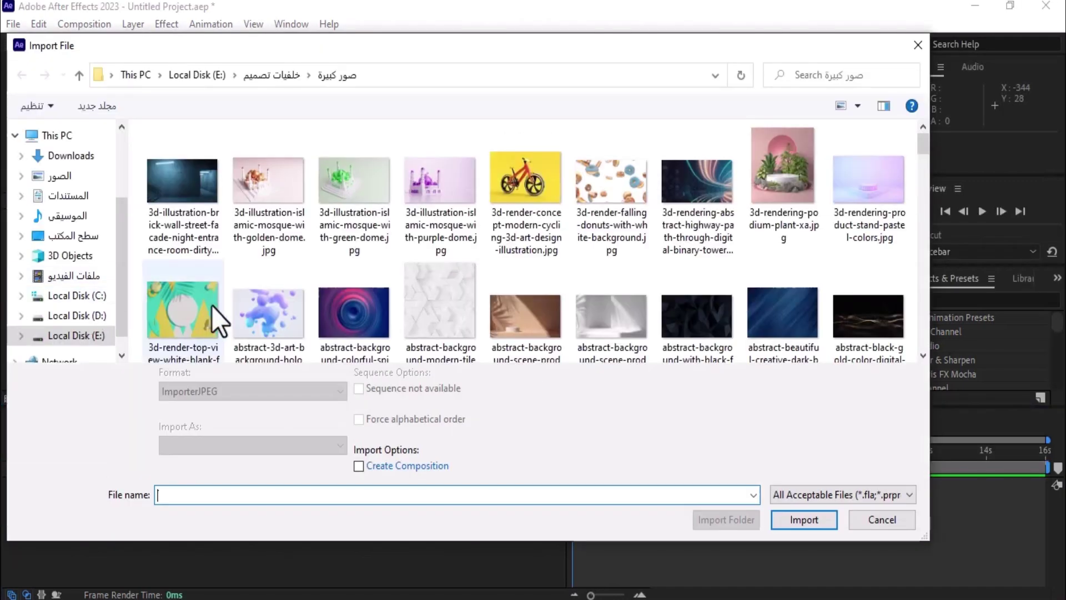
{"action": "left_click", "coordinate": [178, 176]}
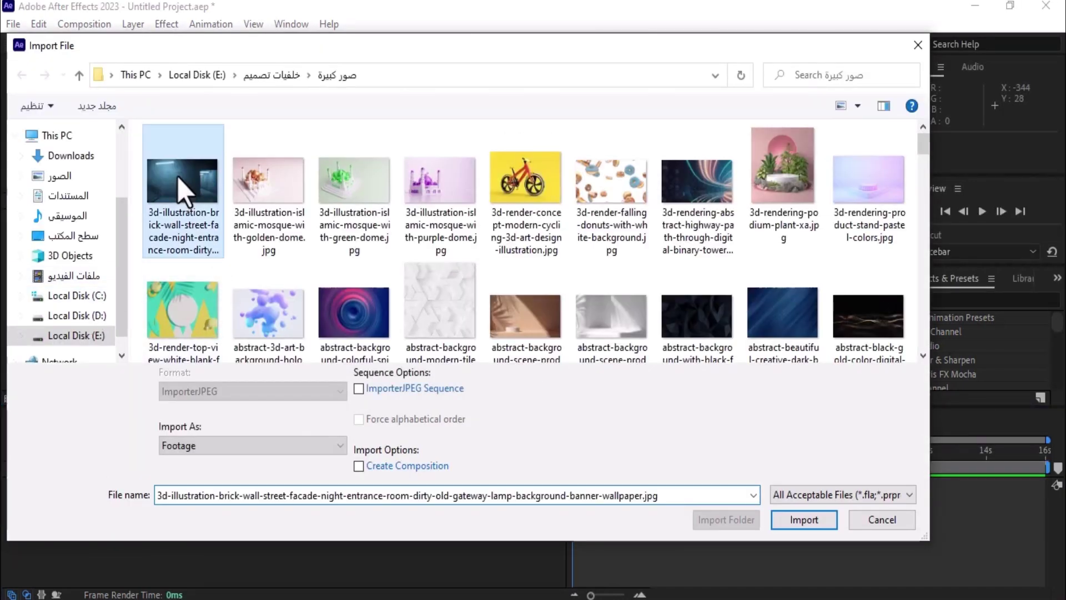
{"action": "left_click", "coordinate": [791, 521]}
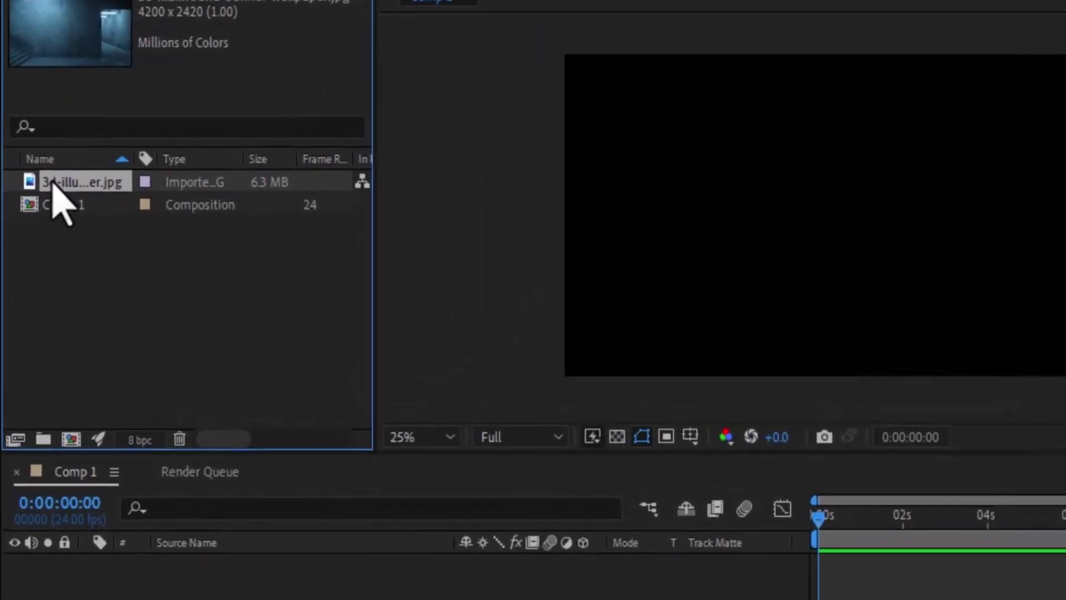
{"action": "left_click_drag", "start_coordinate": [43, 217], "coordinate": [222, 527]}
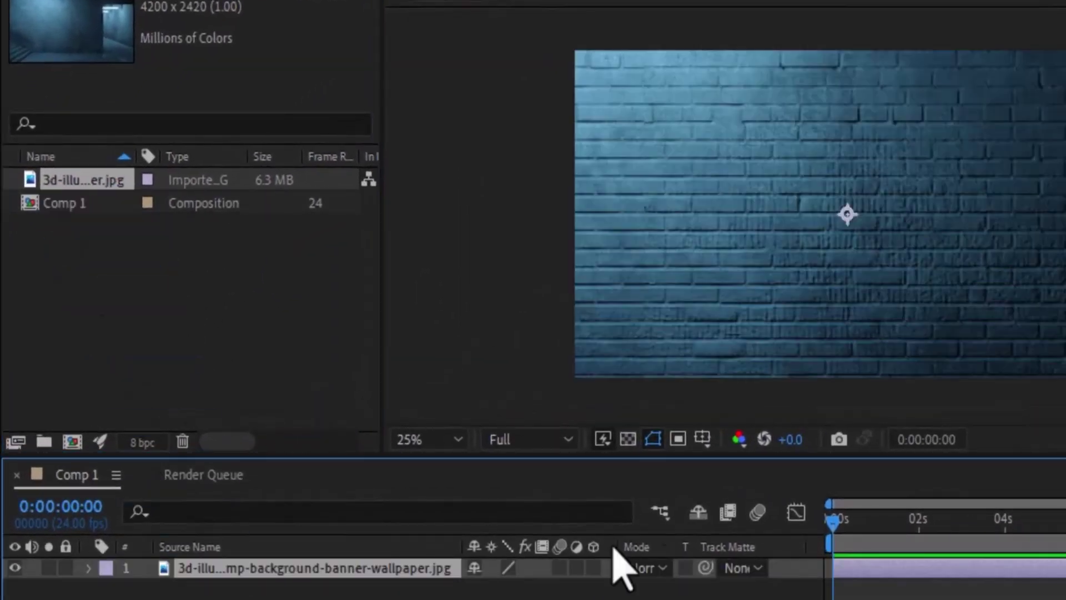
Step: Apply Transform > Fit to Comp to the corridor image layer
{"action": "right_click", "coordinate": [776, 189]}
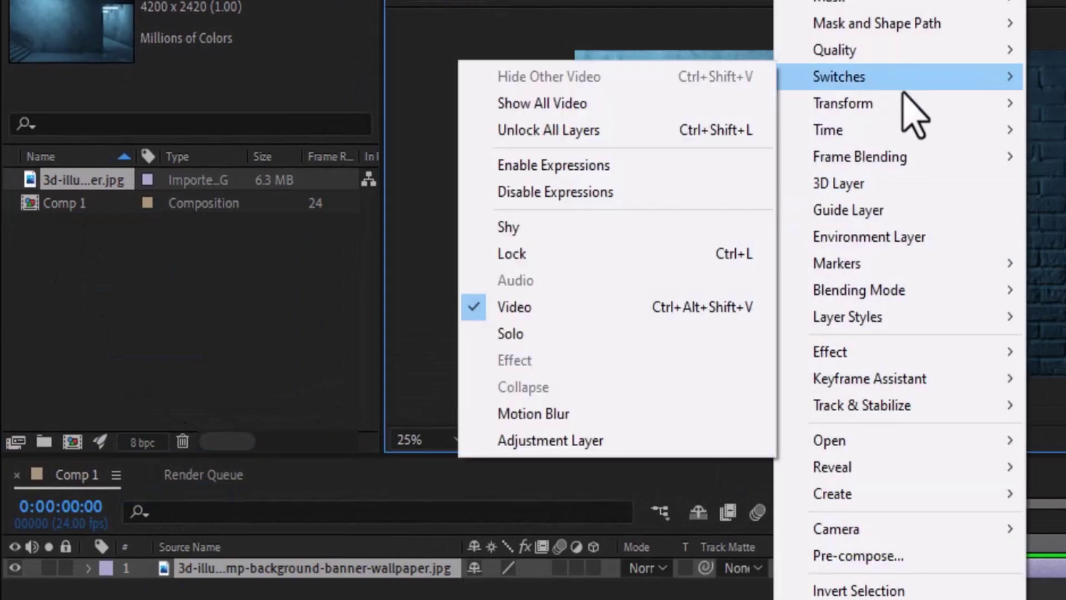
{"action": "mouse_move", "coordinate": [898, 103]}
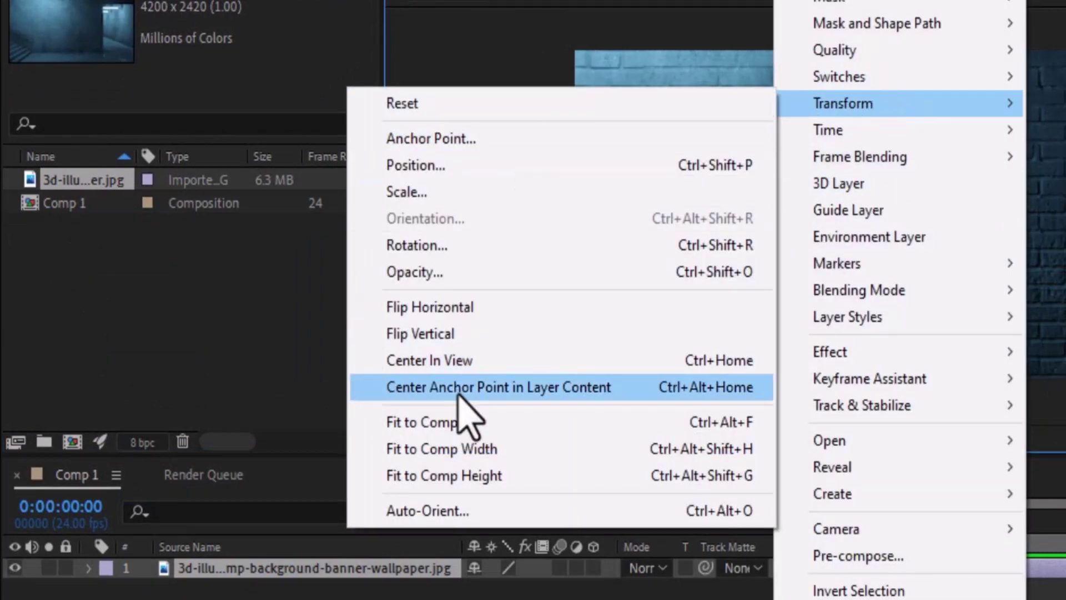
{"action": "left_click", "coordinate": [439, 422]}
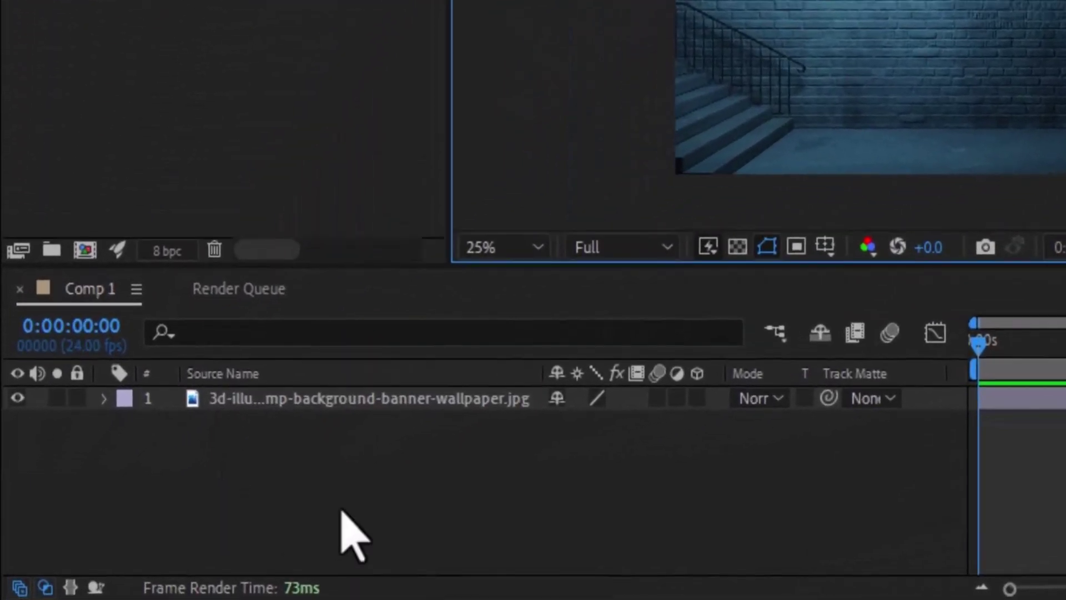
Step: Add a 1920×1080 black solid named Black Solid 1 above the corridor image
{"action": "right_click", "coordinate": [342, 512]}
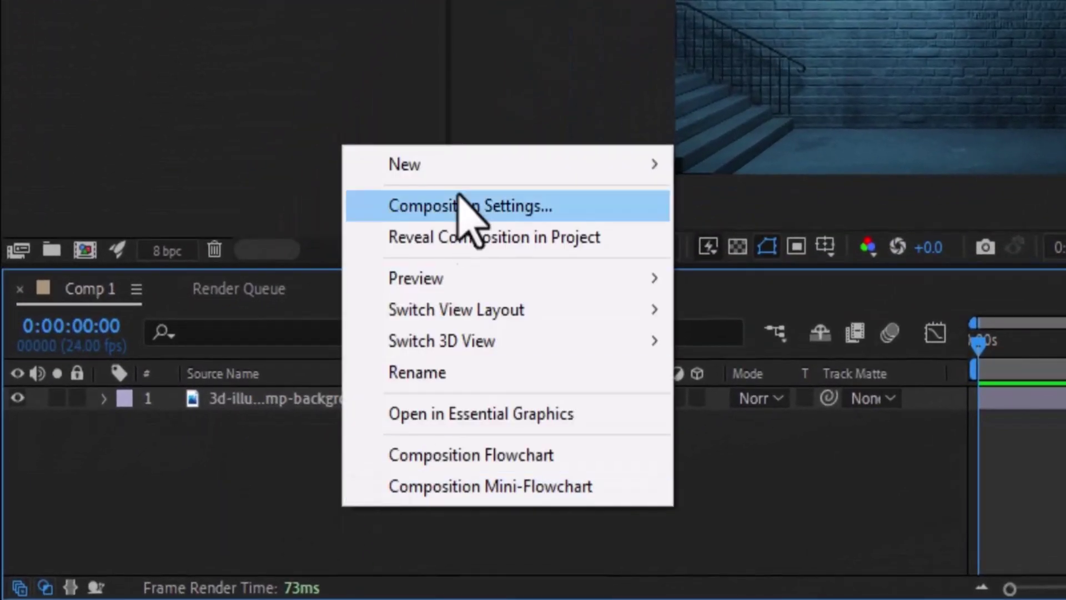
{"action": "mouse_move", "coordinate": [466, 167]}
{"action": "left_click", "coordinate": [143, 238]}
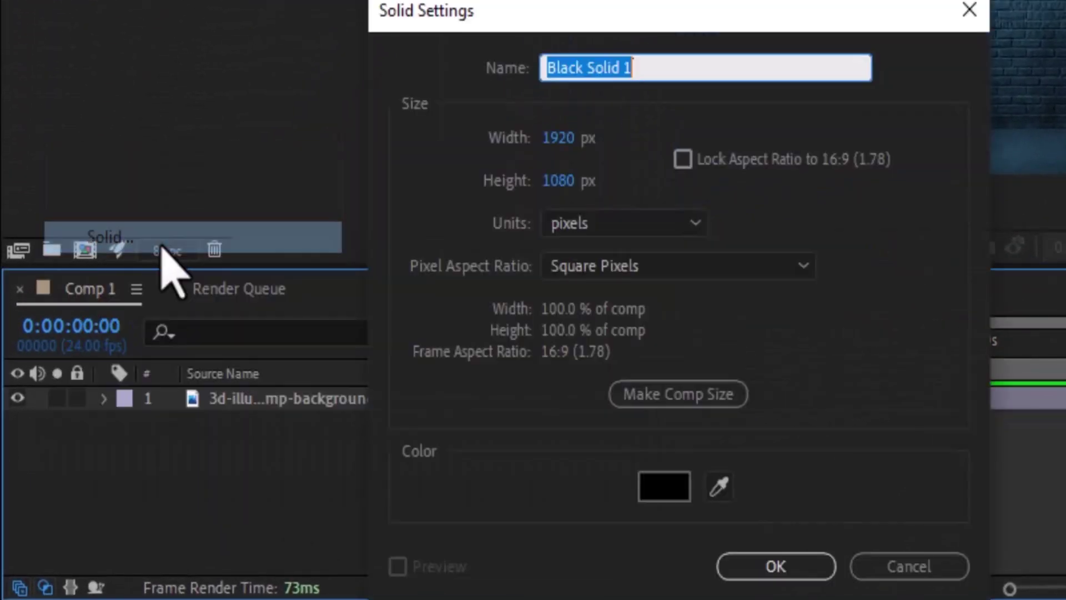
{"action": "left_click", "coordinate": [730, 569]}
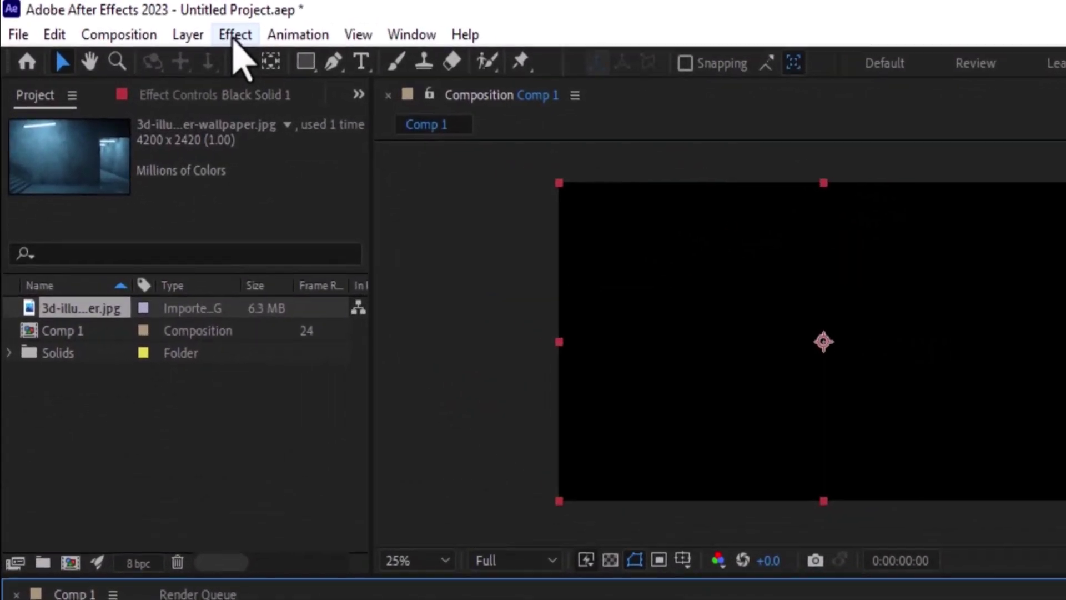
Step: Apply Effect > Noise & Grain > Fractal Noise to Black Solid 1
{"action": "left_click", "coordinate": [166, 23]}
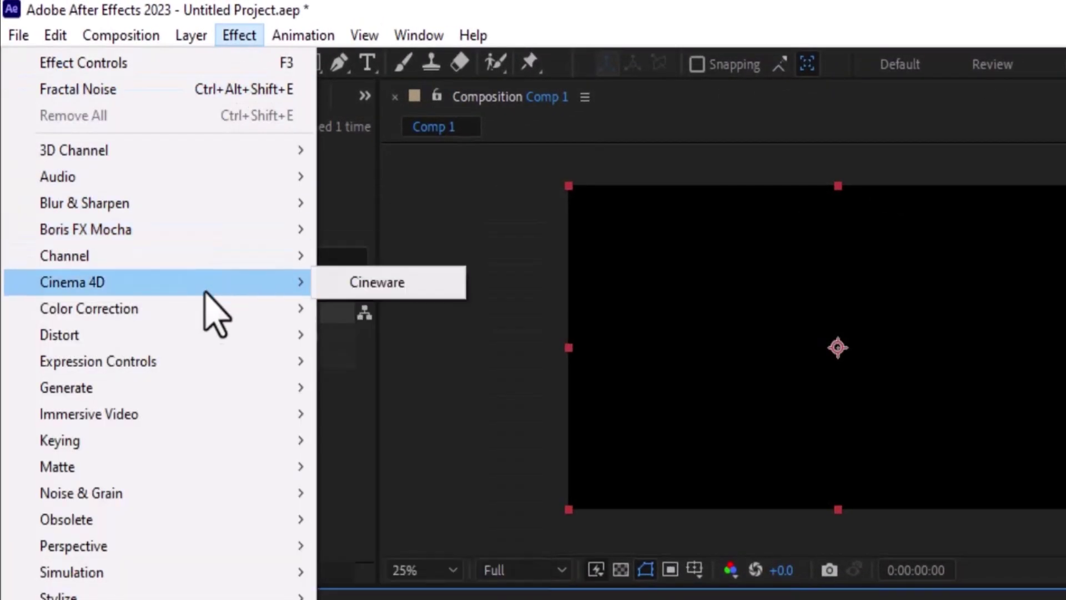
{"action": "mouse_move", "coordinate": [72, 572]}
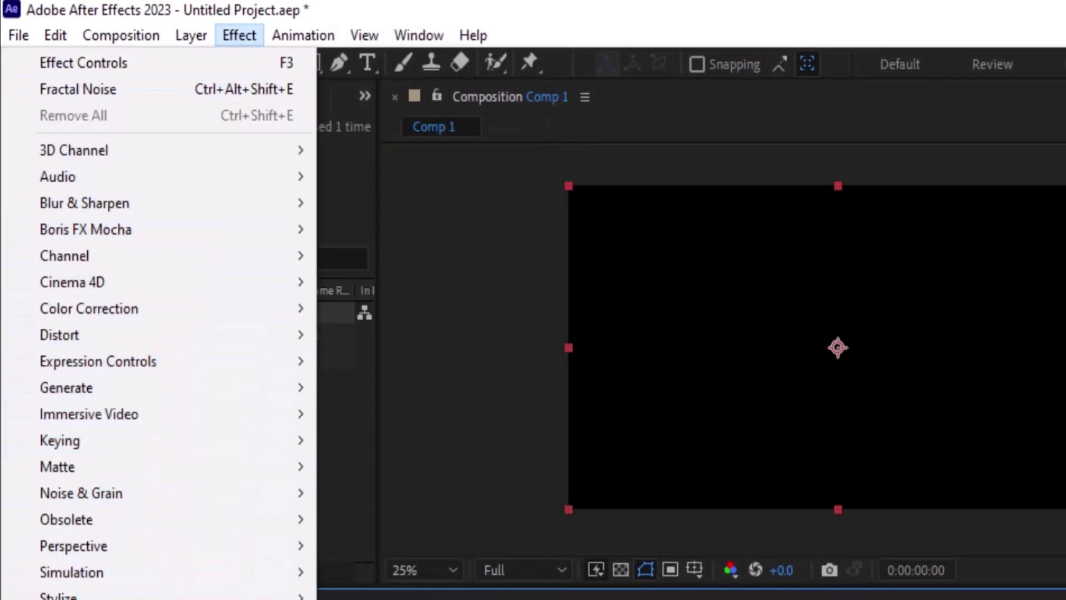
{"action": "mouse_move", "coordinate": [72, 492]}
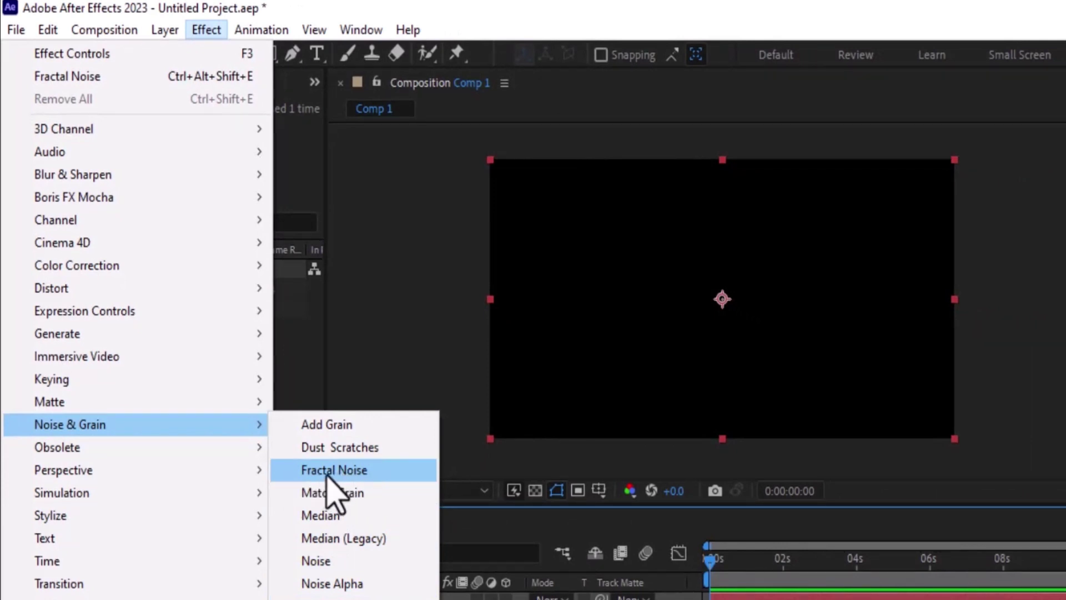
{"action": "left_click", "coordinate": [381, 475]}
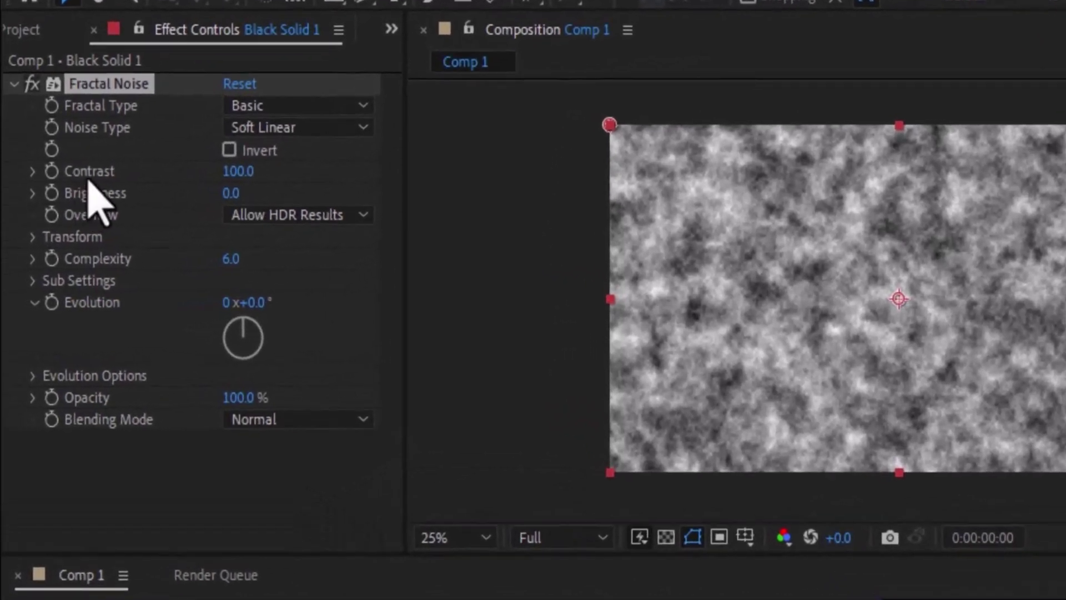
Step: Lower the noise contrast, disable Uniform Scaling, and set Scale Width 347.7, Scale Height 352.9
{"action": "left_click", "coordinate": [227, 177]}
{"action": "type", "text": "77"}
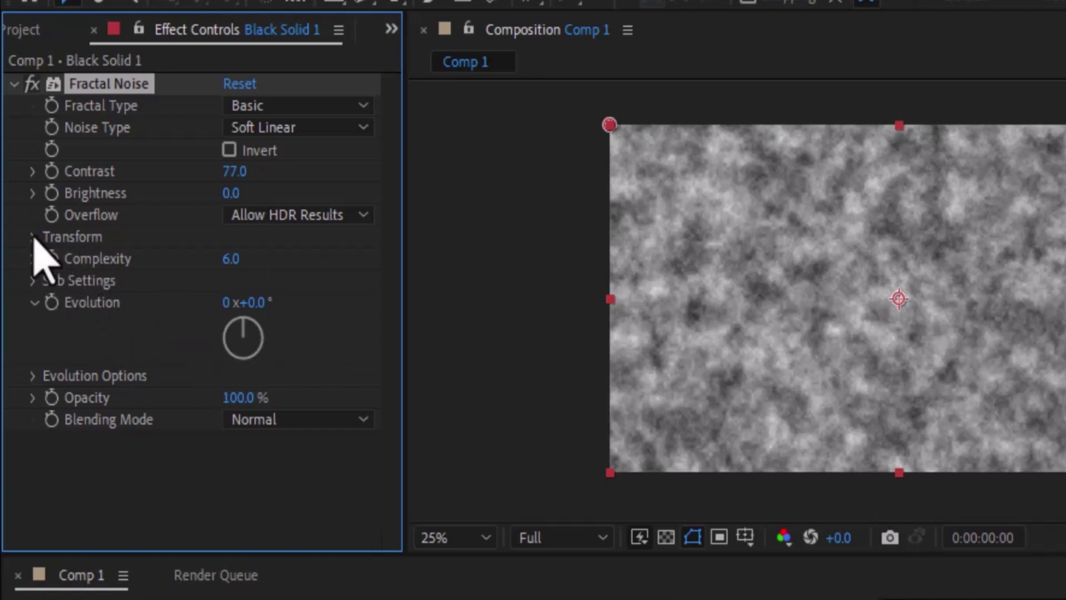
{"action": "left_click", "coordinate": [32, 237]}
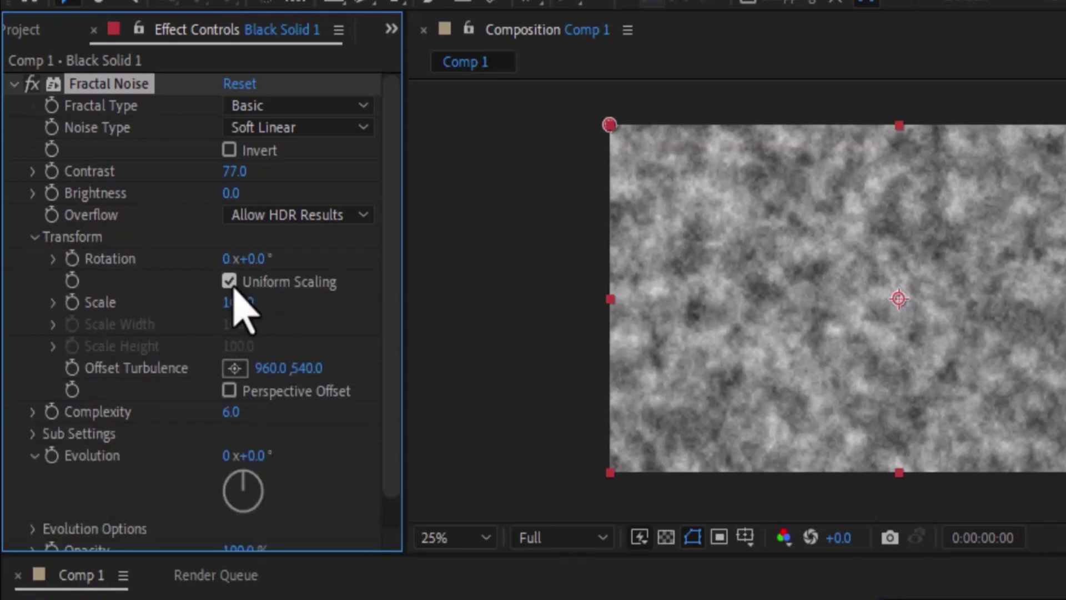
{"action": "left_click", "coordinate": [228, 282]}
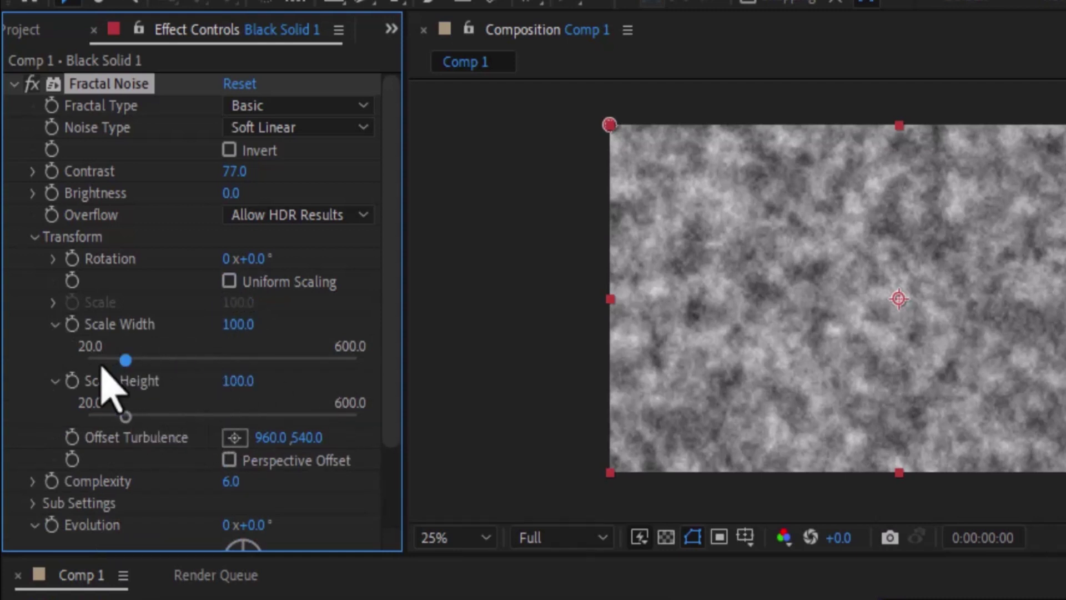
{"action": "left_click_drag", "start_coordinate": [120, 361], "coordinate": [246, 368]}
{"action": "left_click_drag", "start_coordinate": [125, 417], "coordinate": [242, 421]}
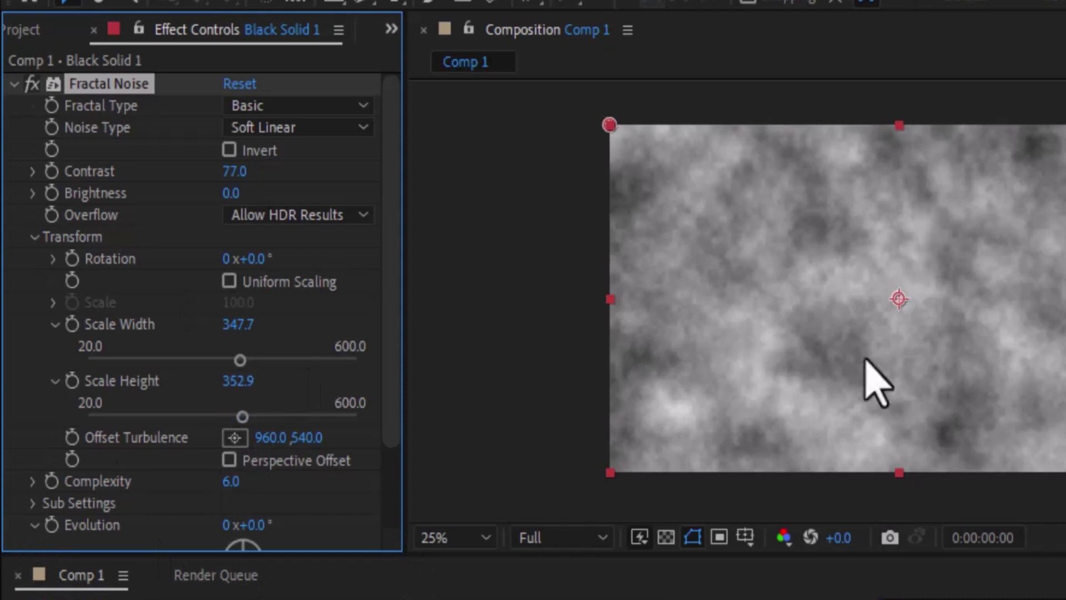
{"action": "mouse_move", "coordinate": [299, 419]}
{"action": "left_mouse_down"}
{"action": "mouse_move", "coordinate": [247, 415]}
{"action": "mouse_move", "coordinate": [308, 414]}
{"action": "mouse_move", "coordinate": [231, 422]}
{"action": "mouse_move", "coordinate": [254, 422]}
{"action": "mouse_move", "coordinate": [245, 418]}
{"action": "left_mouse_up"}
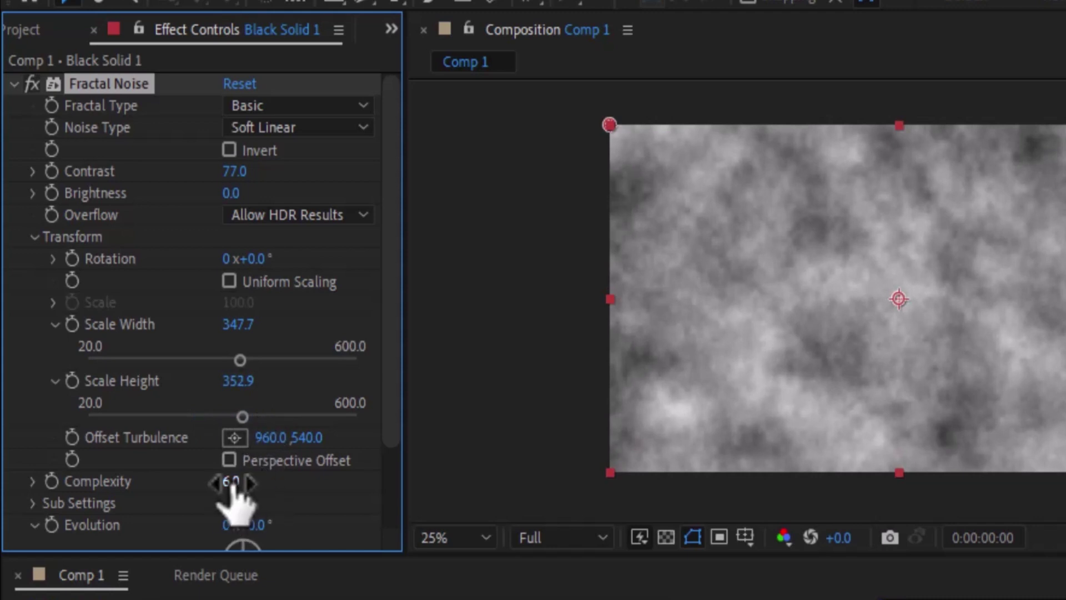
{"action": "scroll", "coordinate": [392, 367], "scroll_direction": "down", "scroll_amount": 3}
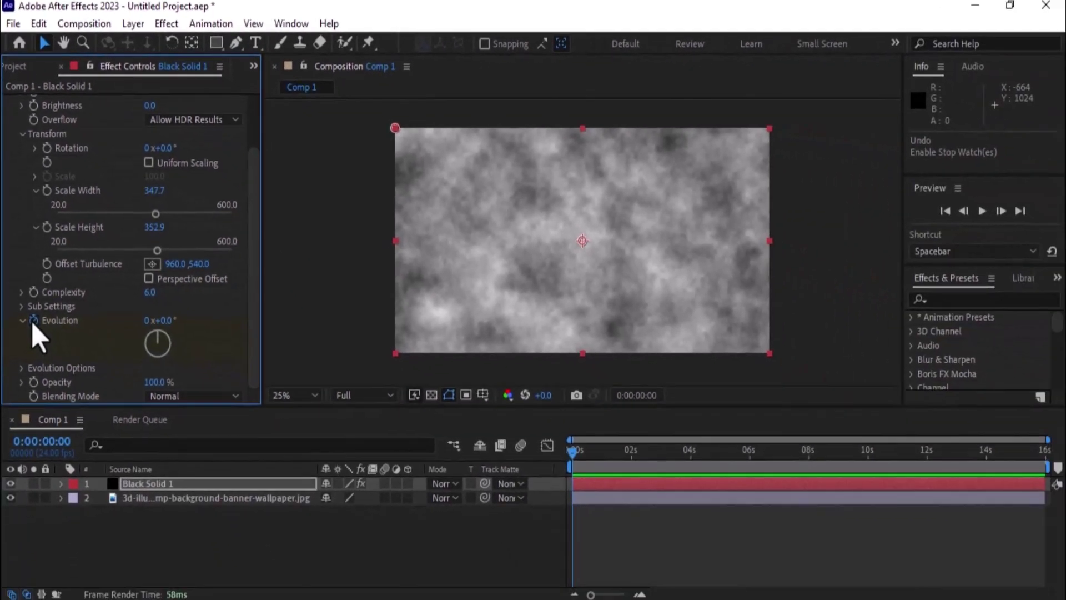
Step: Keyframe Evolution from 0x at the first frame to 6x+0.0° at the last frame
{"action": "left_click", "coordinate": [28, 319]}
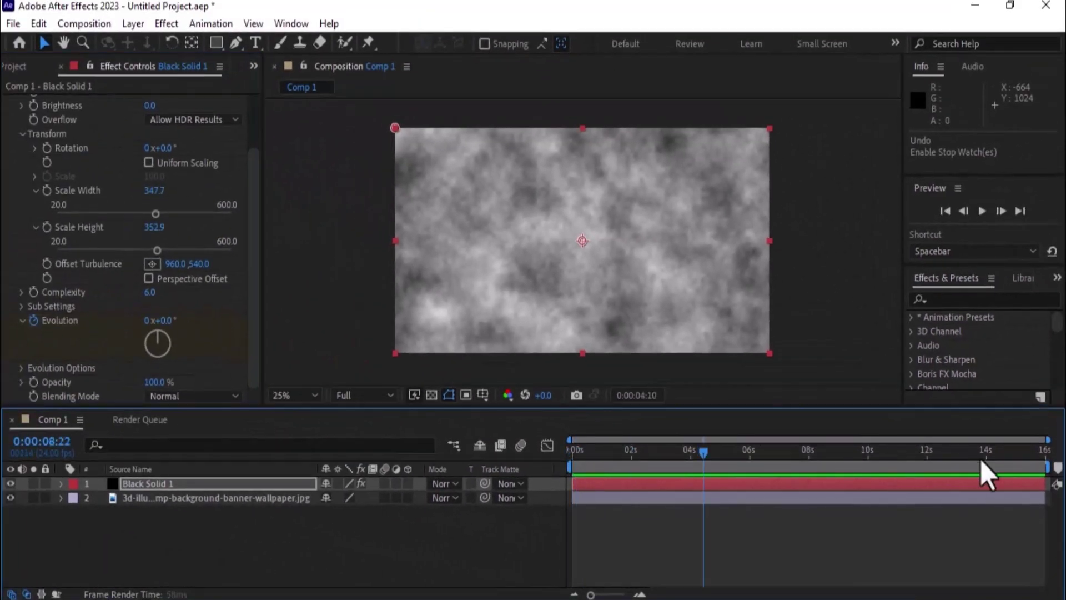
{"action": "key", "text": "End"}
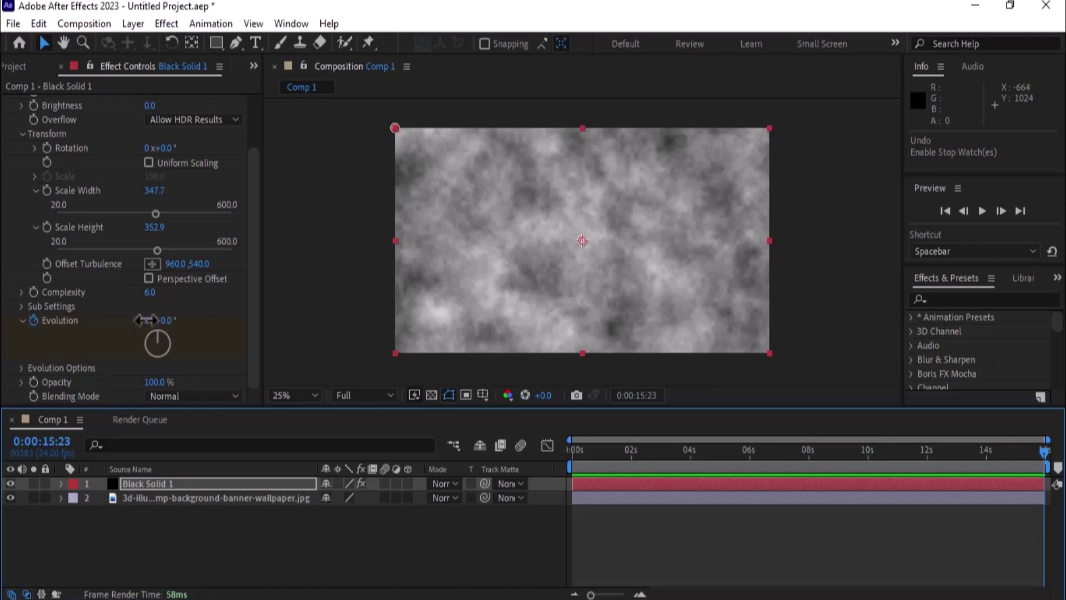
{"action": "left_click", "coordinate": [146, 321]}
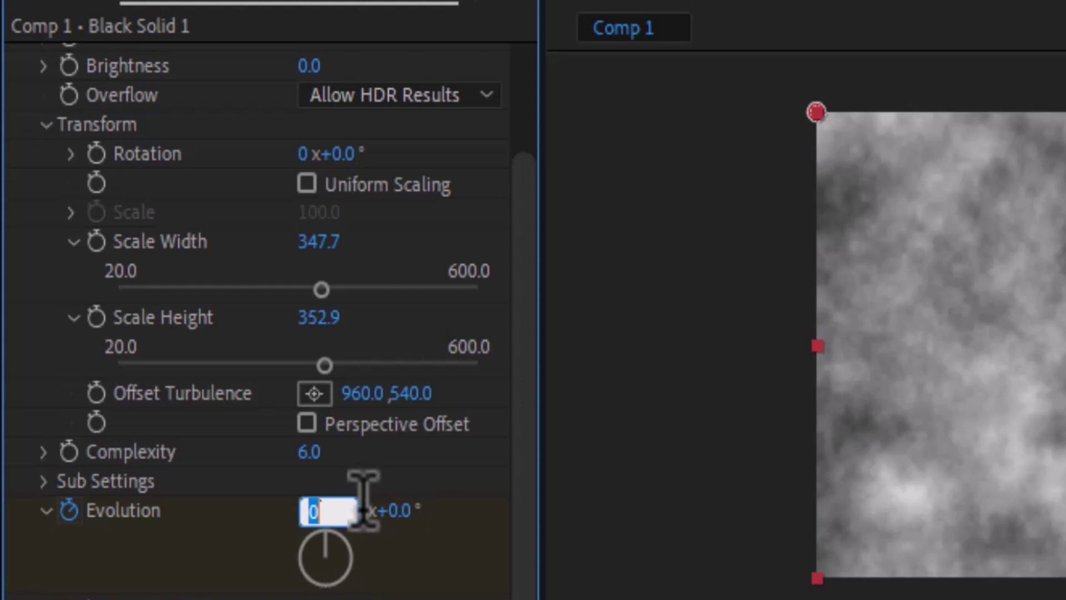
{"action": "type", "text": "6"}
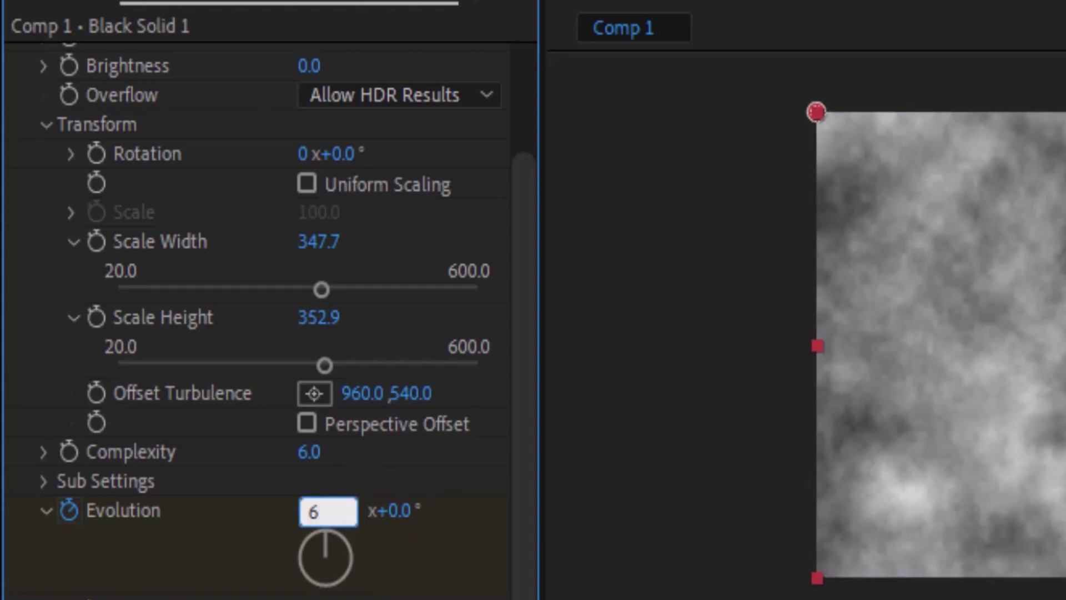
{"action": "key", "text": "Return"}
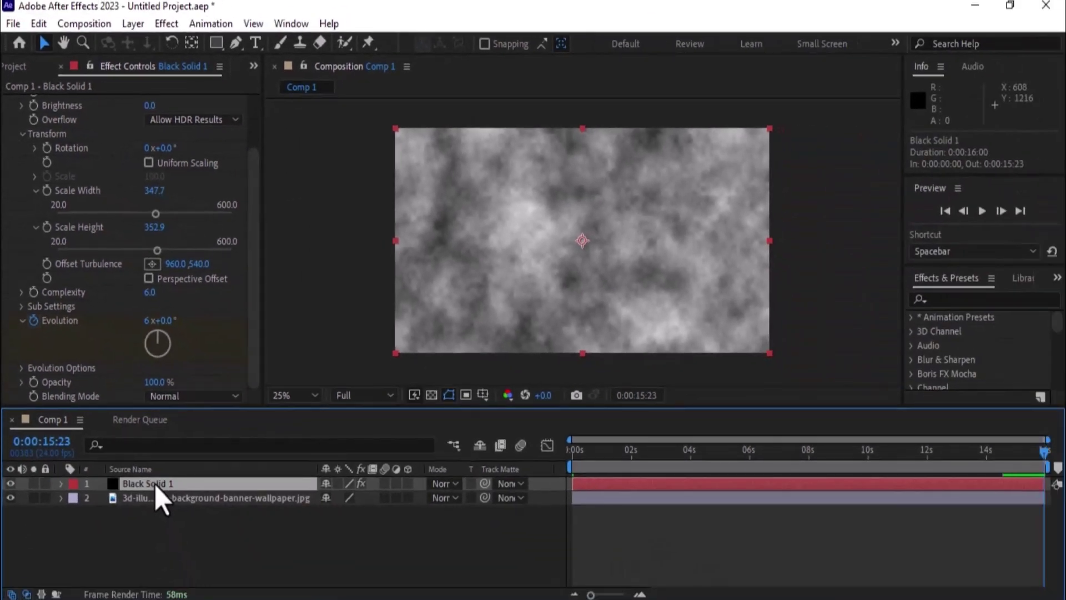
{"action": "key", "text": "u"}
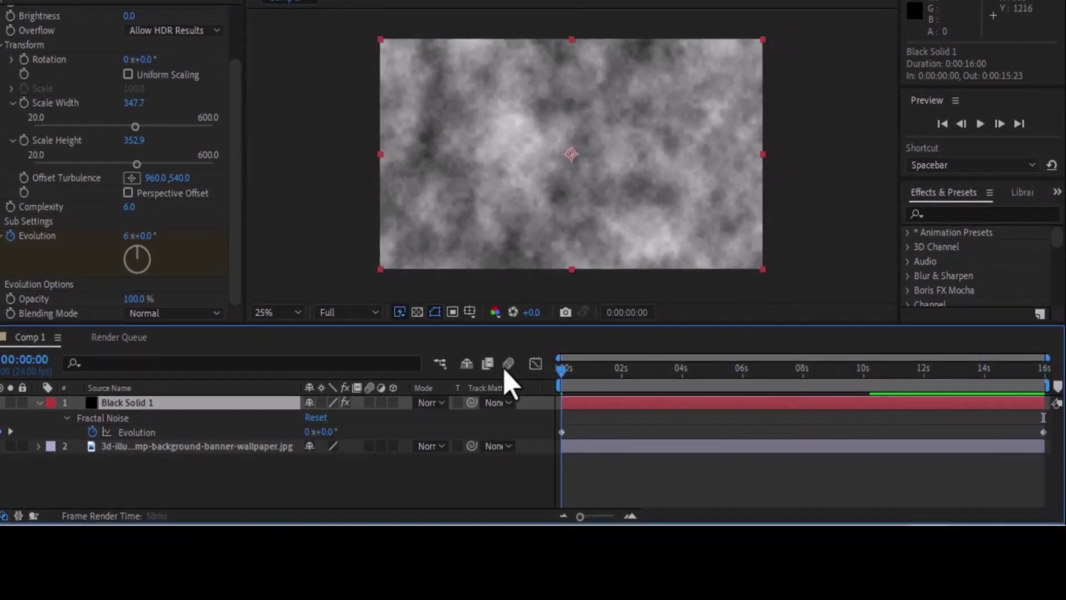
Step: Scrub the timeline to preview the evolving noise, then show Offset Turbulence above Evolution
{"action": "key", "text": "Home"}
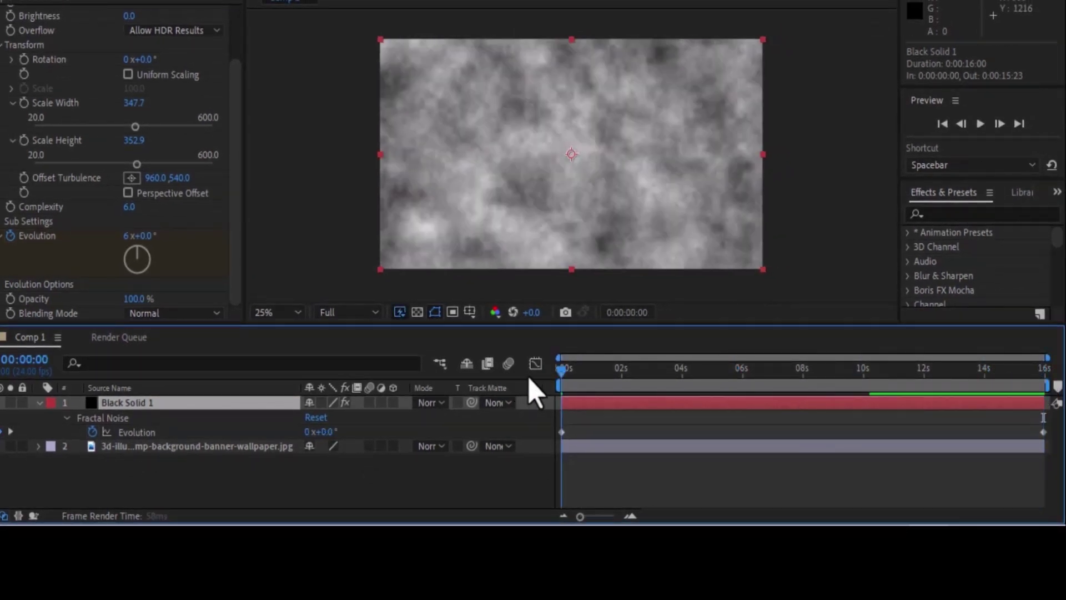
{"action": "left_click_drag", "start_coordinate": [562, 382], "coordinate": [617, 378]}
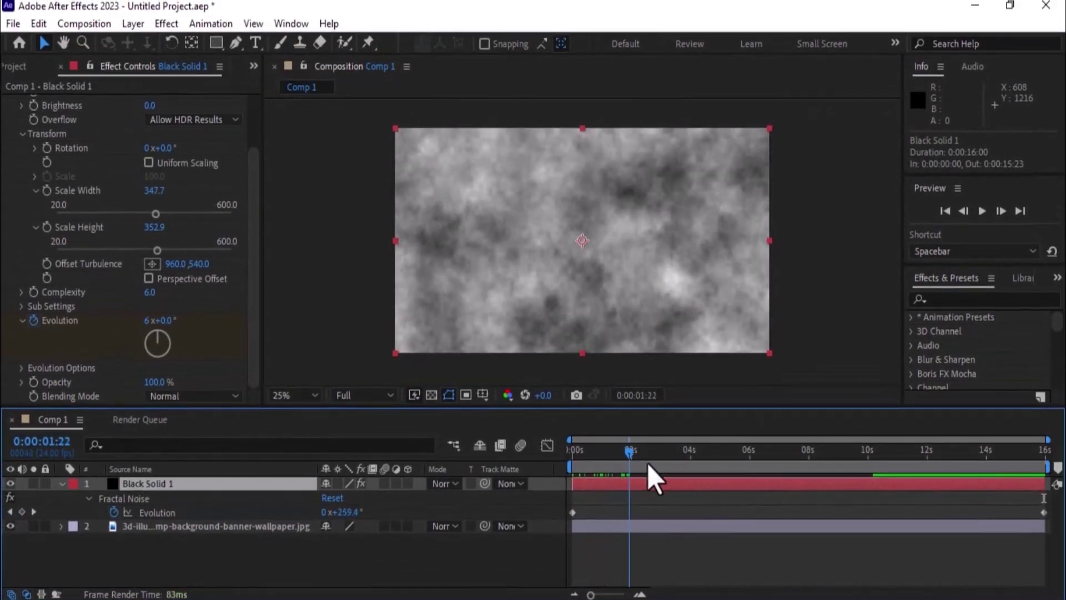
{"action": "mouse_move", "coordinate": [648, 464]}
{"action": "left_mouse_down"}
{"action": "mouse_move", "coordinate": [616, 477]}
{"action": "mouse_move", "coordinate": [807, 478]}
{"action": "left_mouse_up"}
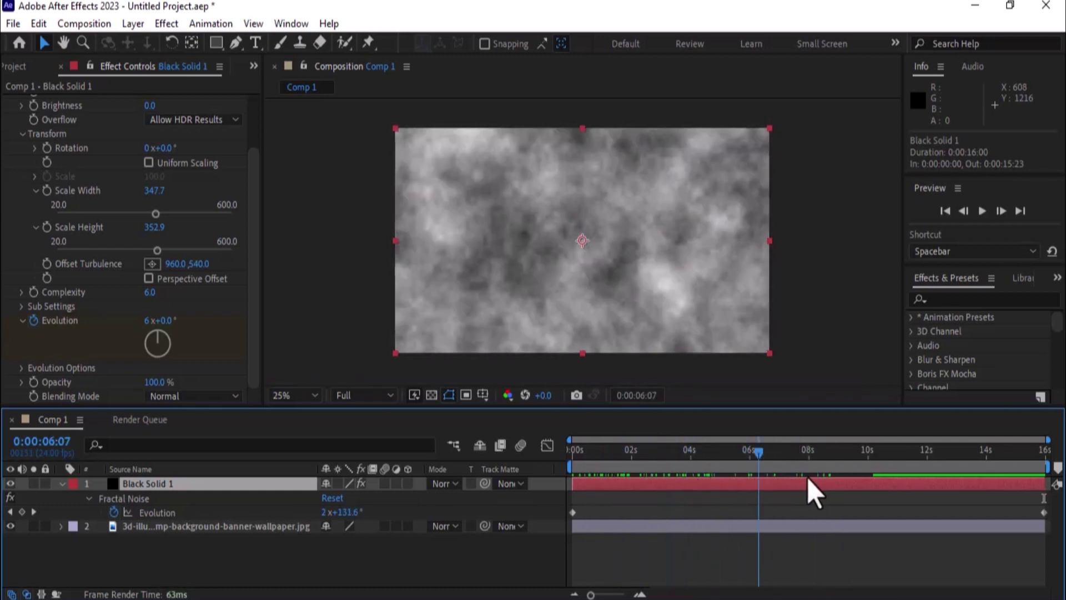
{"action": "left_click_drag", "start_coordinate": [808, 478], "coordinate": [422, 453]}
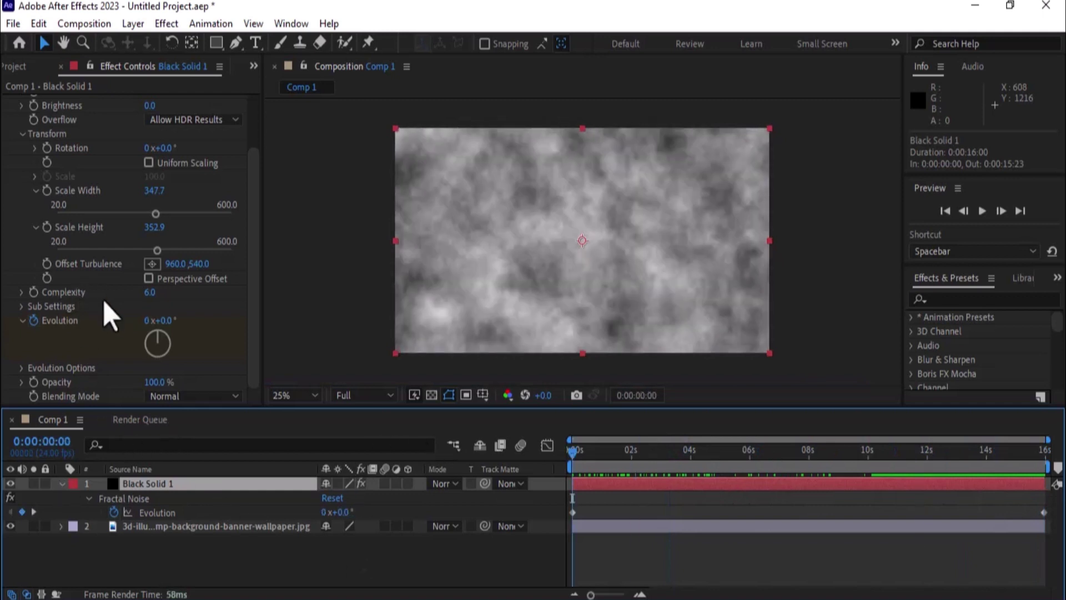
{"action": "key", "text": "ctrl+z"}
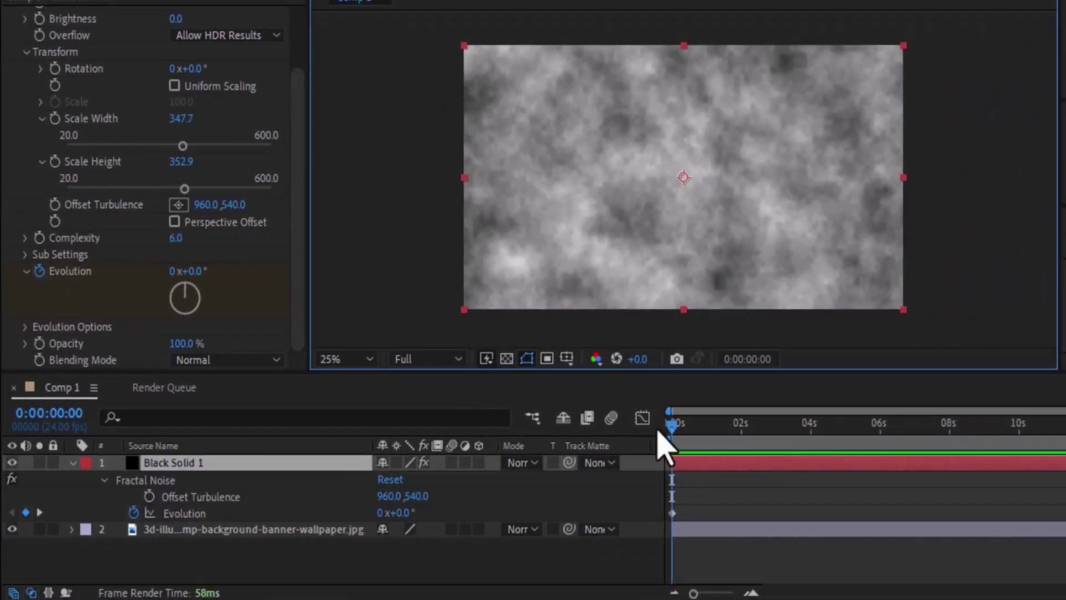
Step: Keyframe Offset Turbulence from 960.0,540.0 at the start to 2096.0,-16.0 at the end
{"action": "left_click", "coordinate": [55, 205]}
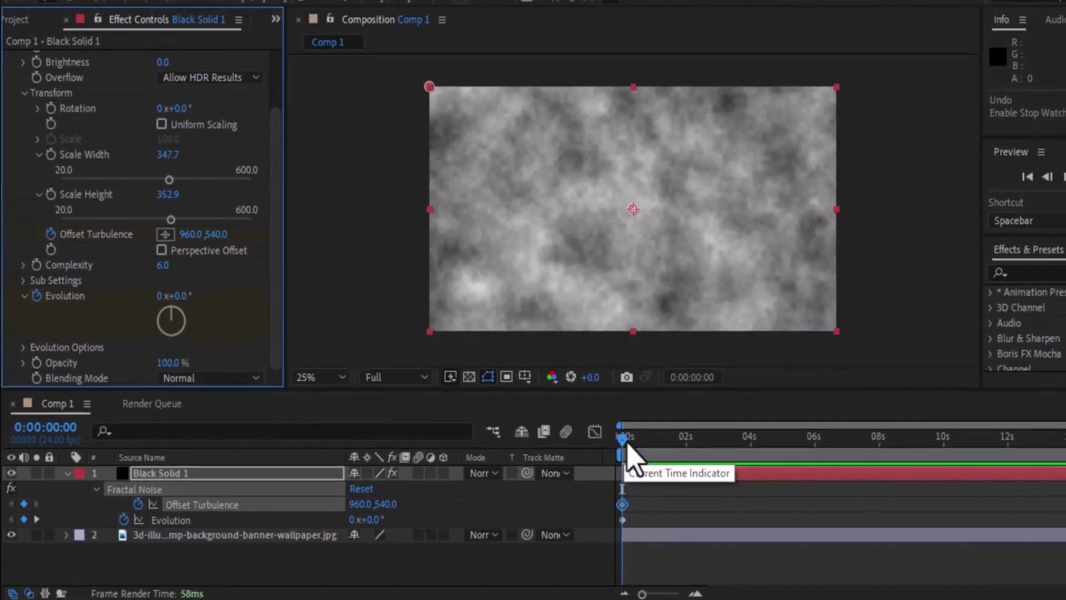
{"action": "mouse_move", "coordinate": [672, 439]}
{"action": "left_mouse_down"}
{"action": "mouse_move", "coordinate": [977, 478]}
{"action": "mouse_move", "coordinate": [1053, 476]}
{"action": "left_mouse_up"}
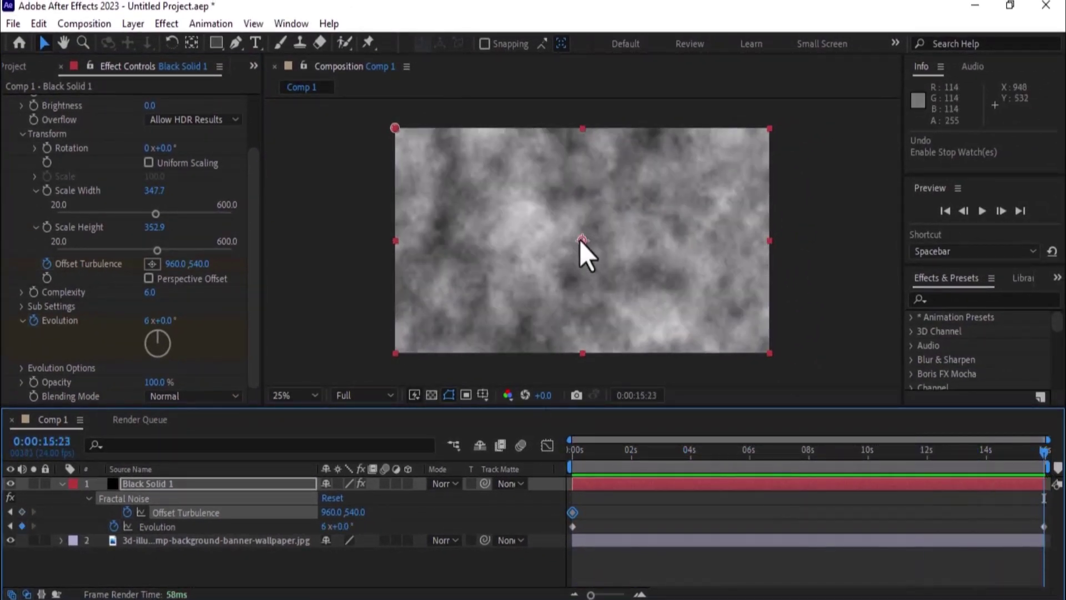
{"action": "left_click_drag", "start_coordinate": [582, 241], "coordinate": [598, 237]}
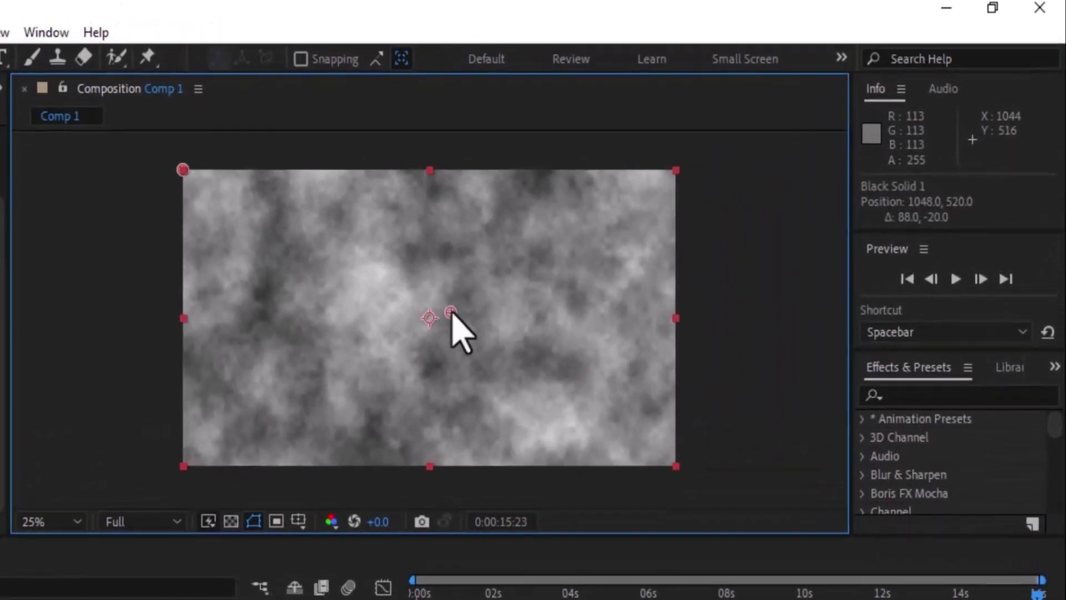
{"action": "mouse_move", "coordinate": [451, 312]}
{"action": "left_mouse_down"}
{"action": "mouse_move", "coordinate": [472, 271]}
{"action": "mouse_move", "coordinate": [442, 302]}
{"action": "mouse_move", "coordinate": [574, 251]}
{"action": "mouse_move", "coordinate": [671, 190]}
{"action": "mouse_move", "coordinate": [644, 222]}
{"action": "mouse_move", "coordinate": [697, 178]}
{"action": "left_mouse_up"}
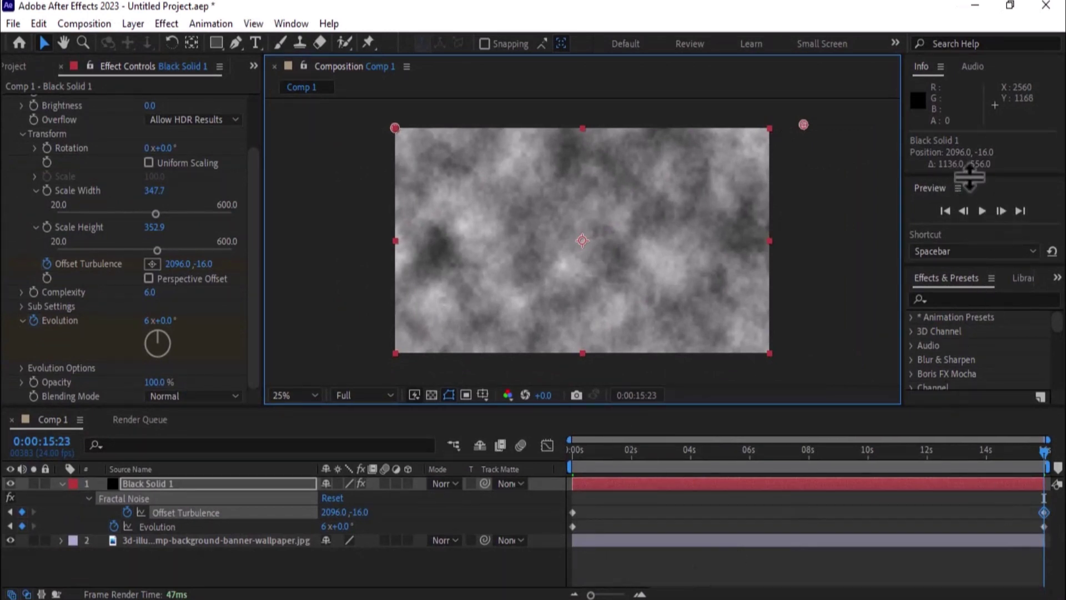
{"action": "left_click", "coordinate": [945, 210]}
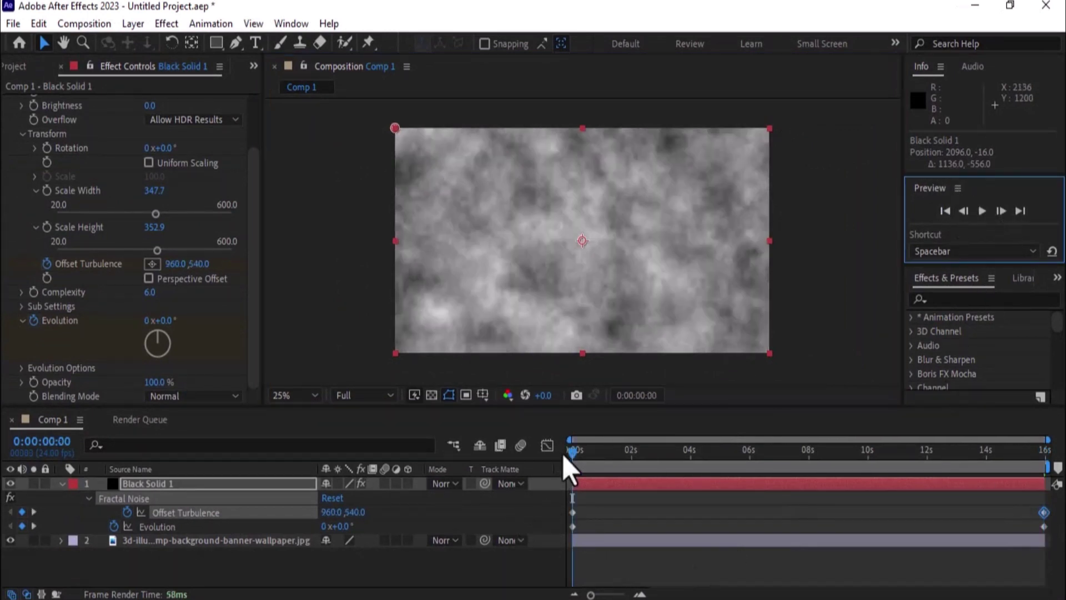
{"action": "left_click", "coordinate": [572, 452]}
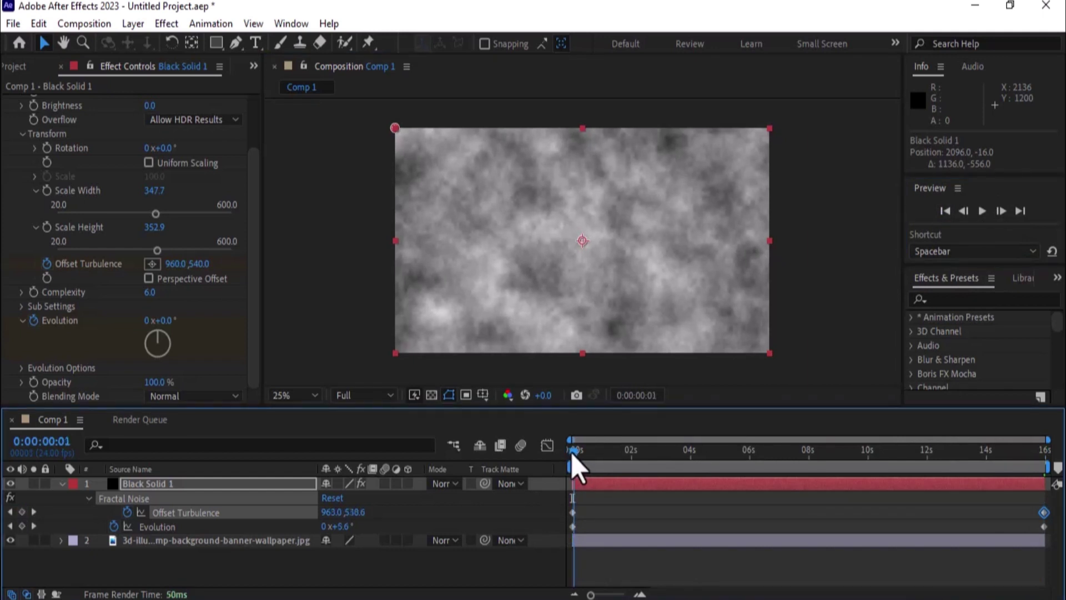
{"action": "mouse_move", "coordinate": [572, 452]}
{"action": "left_mouse_down"}
{"action": "mouse_move", "coordinate": [803, 423]}
{"action": "mouse_move", "coordinate": [949, 424]}
{"action": "mouse_move", "coordinate": [1040, 440]}
{"action": "left_mouse_up"}
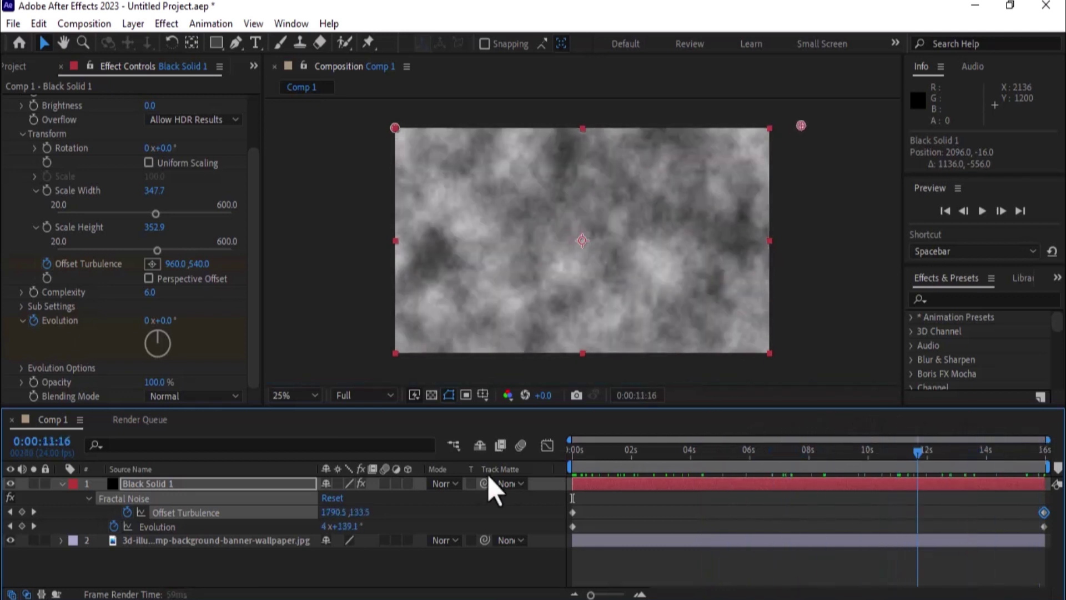
{"action": "key", "text": "Home"}
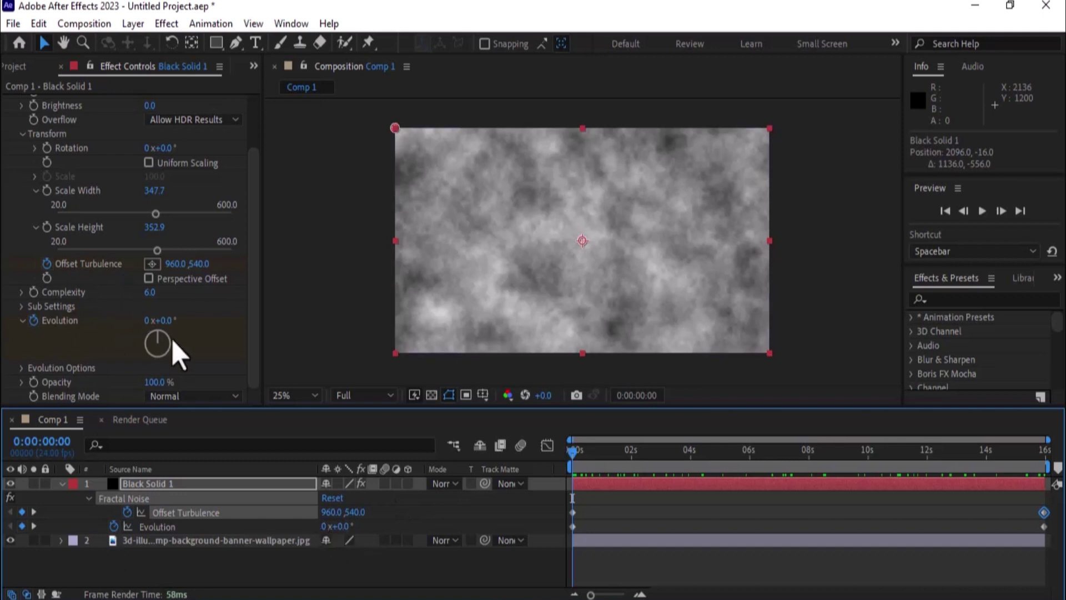
Step: Set the fog layer's opacity to 60% and collapse its properties
{"action": "left_click", "coordinate": [250, 360]}
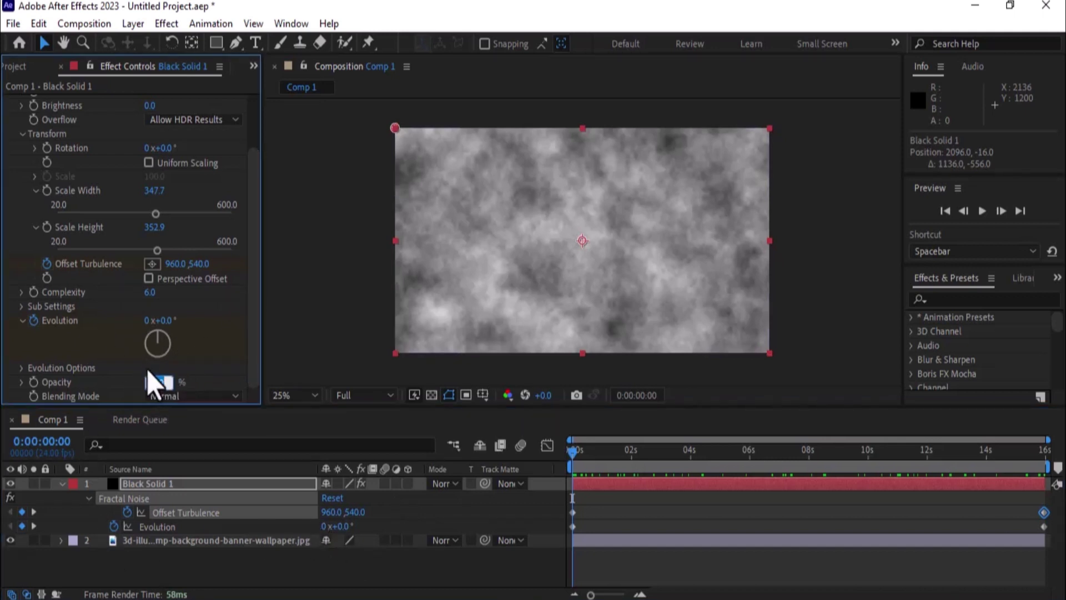
{"action": "type", "text": "60"}
{"action": "key", "text": "Return"}
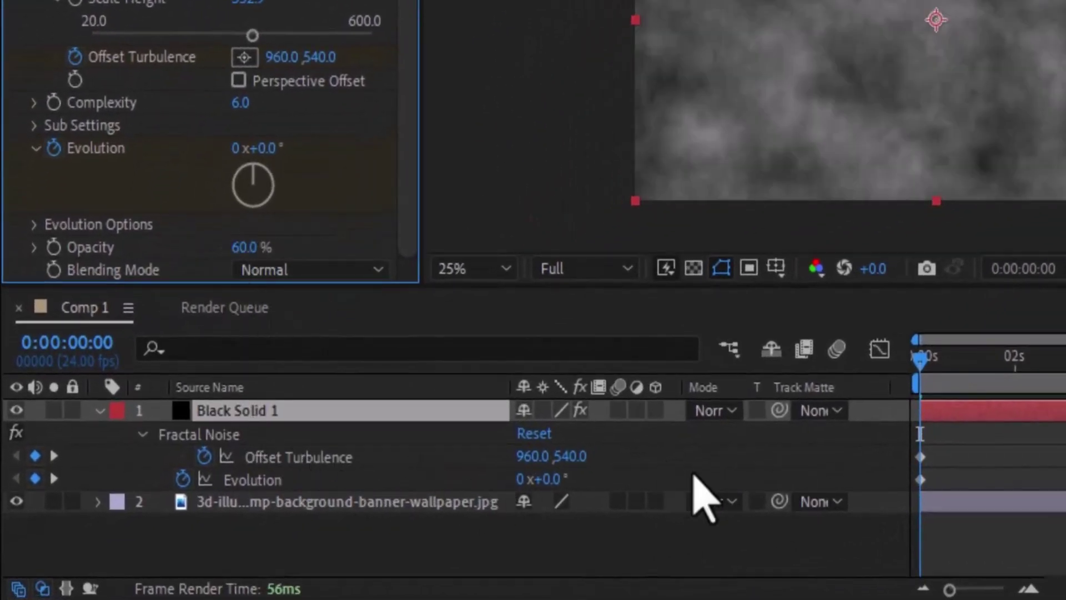
{"action": "left_click", "coordinate": [100, 412]}
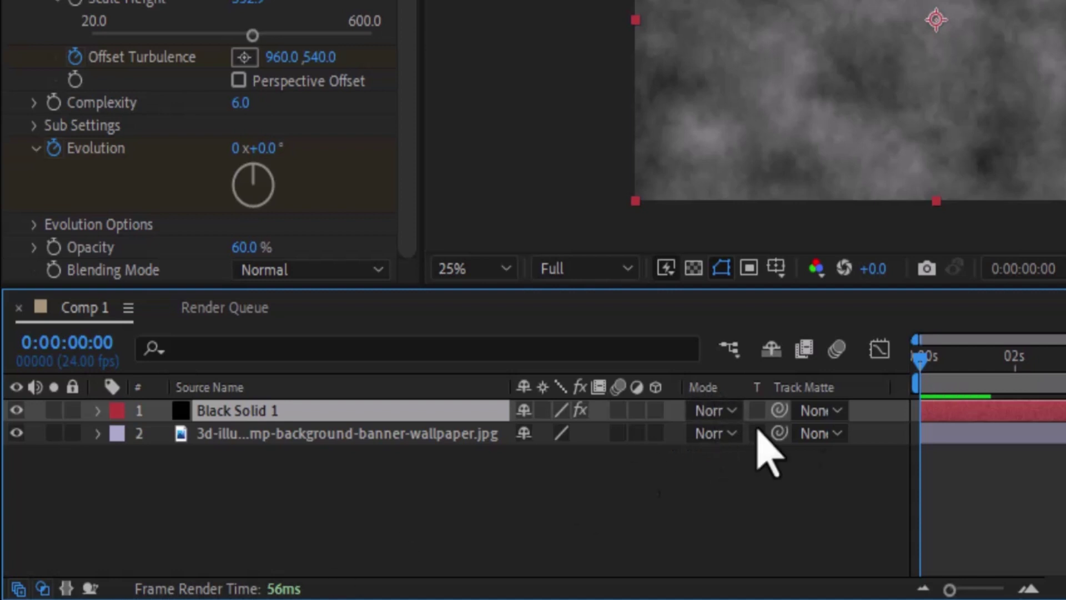
Step: Show the Mode column and set Black Solid 1's blending mode to Screen
{"action": "left_click", "coordinate": [41, 589]}
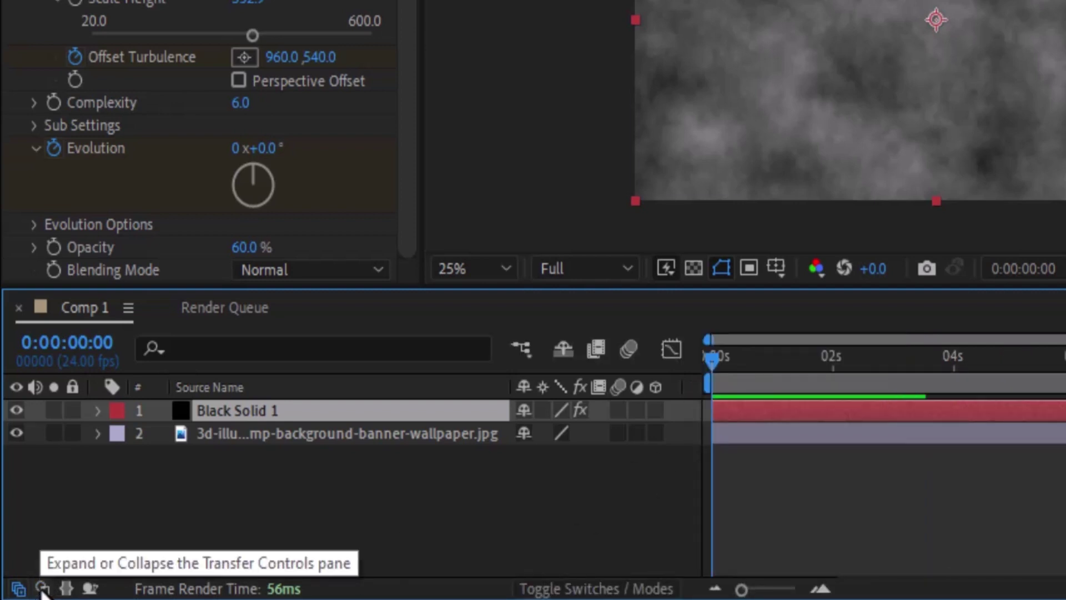
{"action": "left_click", "coordinate": [41, 589]}
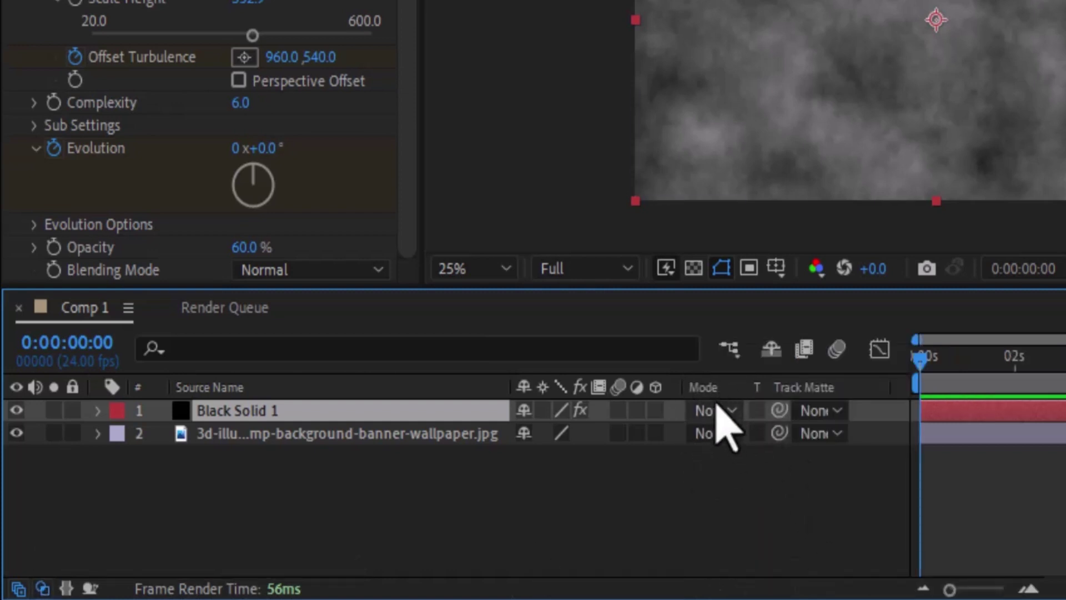
{"action": "left_click", "coordinate": [717, 411]}
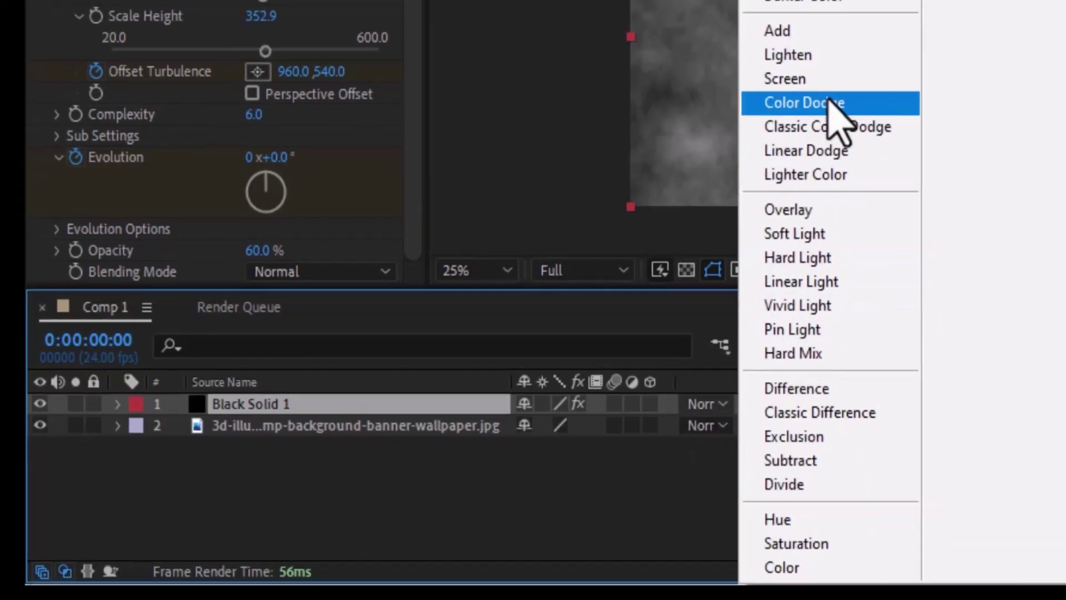
{"action": "left_click", "coordinate": [794, 78]}
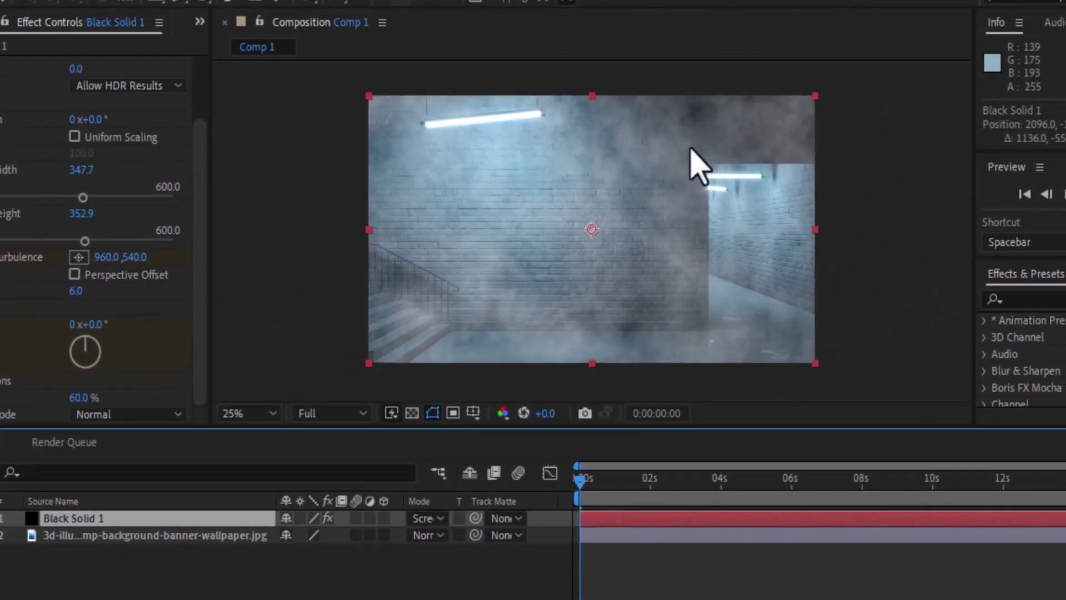
{"action": "left_click", "coordinate": [1062, 196]}
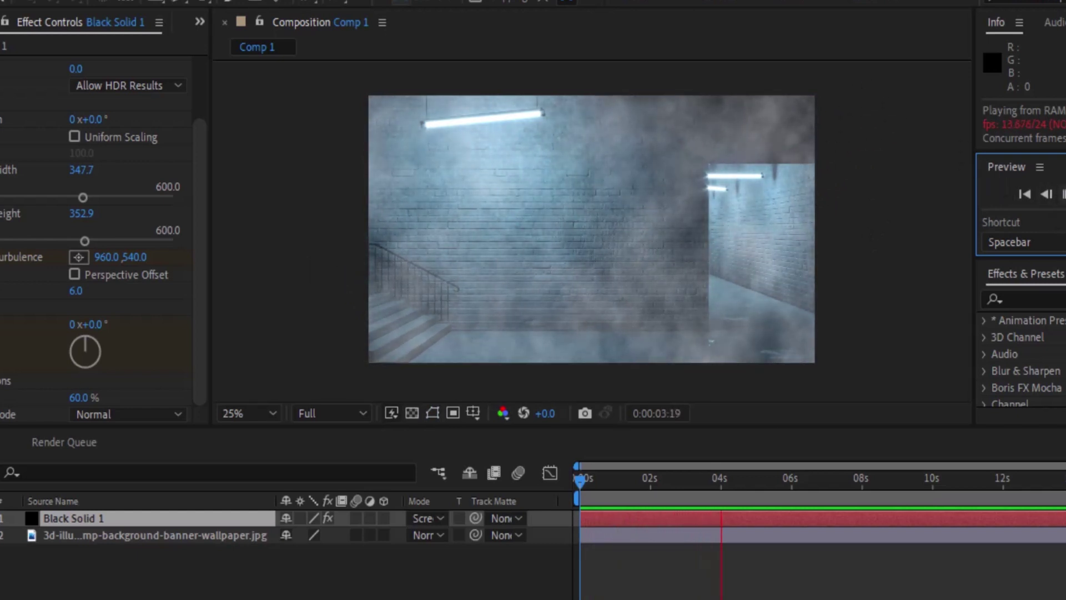
{"action": "left_click", "coordinate": [1061, 193]}
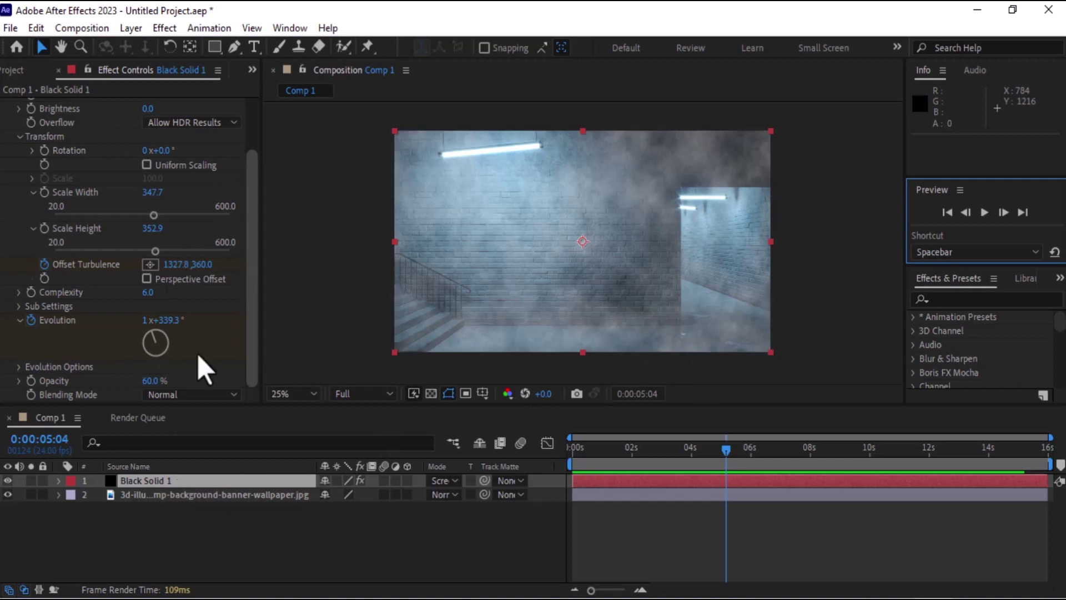
Step: Draw a closed six-point Pen mask on Black Solid 1 around the frame, cutting out the right-hand doorway
{"action": "left_click", "coordinate": [192, 481]}
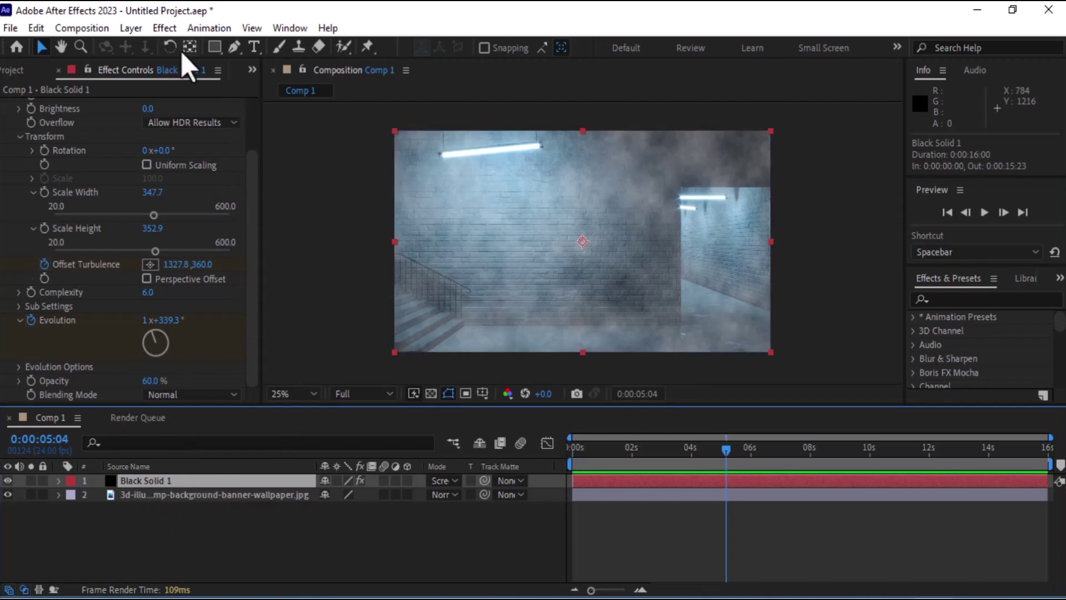
{"action": "left_click", "coordinate": [234, 48]}
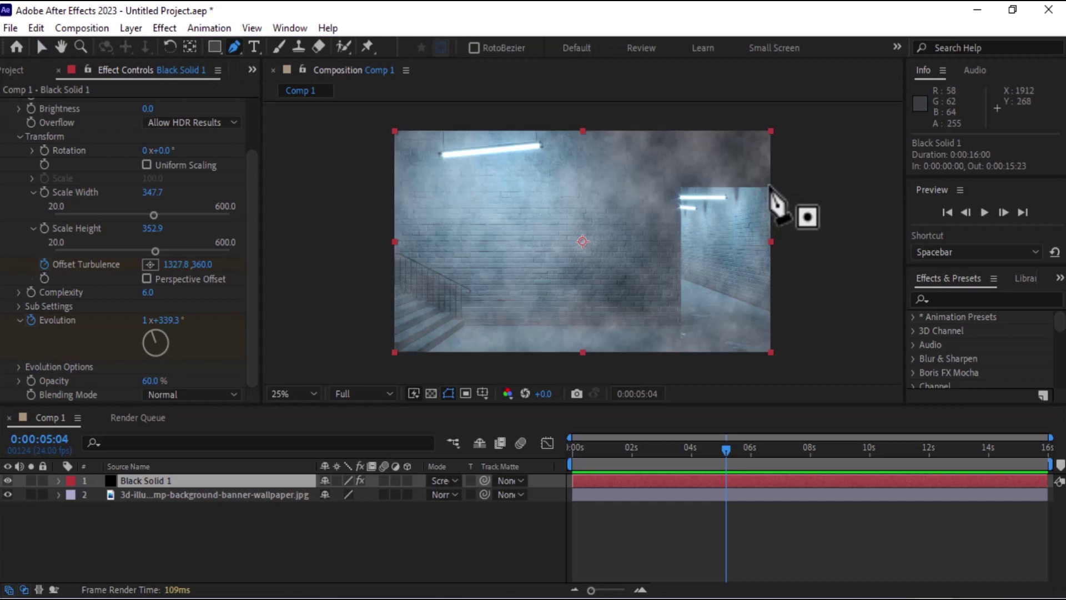
{"action": "left_click", "coordinate": [682, 361]}
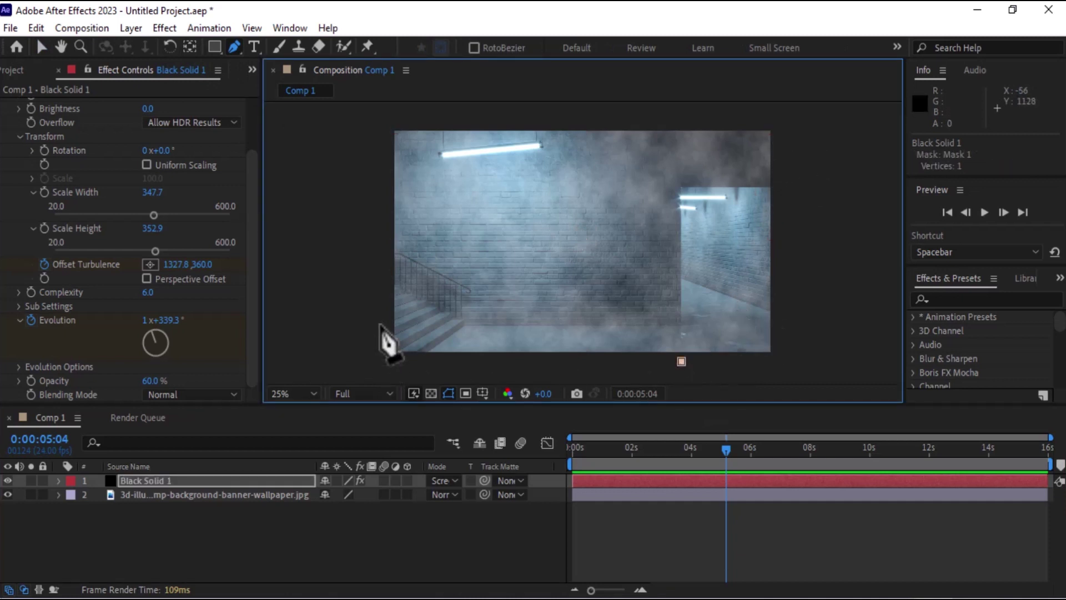
{"action": "left_click", "coordinate": [387, 361]}
{"action": "left_click", "coordinate": [387, 118]}
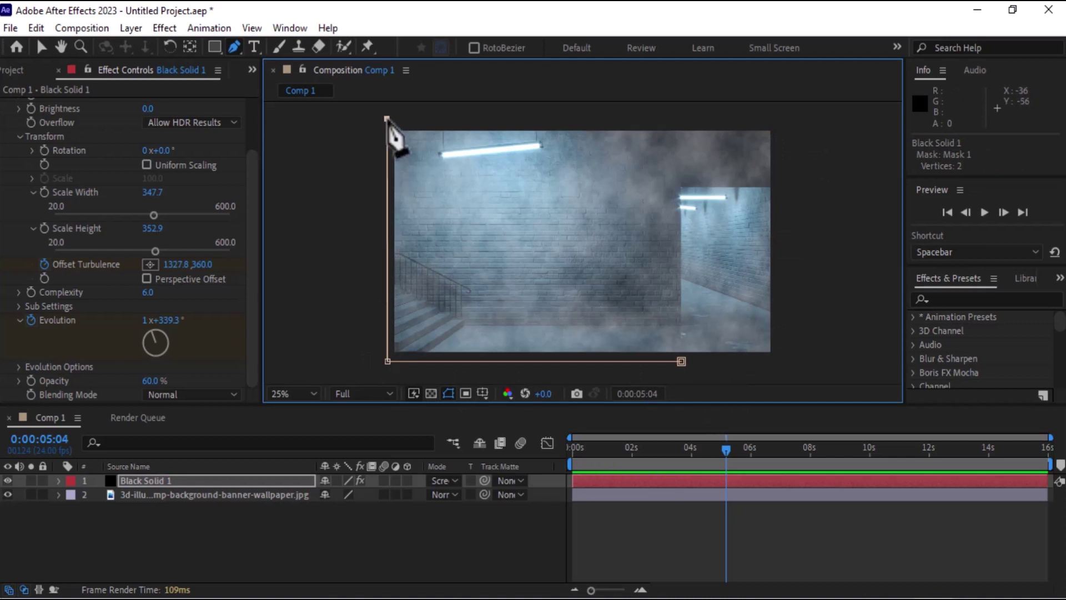
{"action": "left_click", "coordinate": [785, 117]}
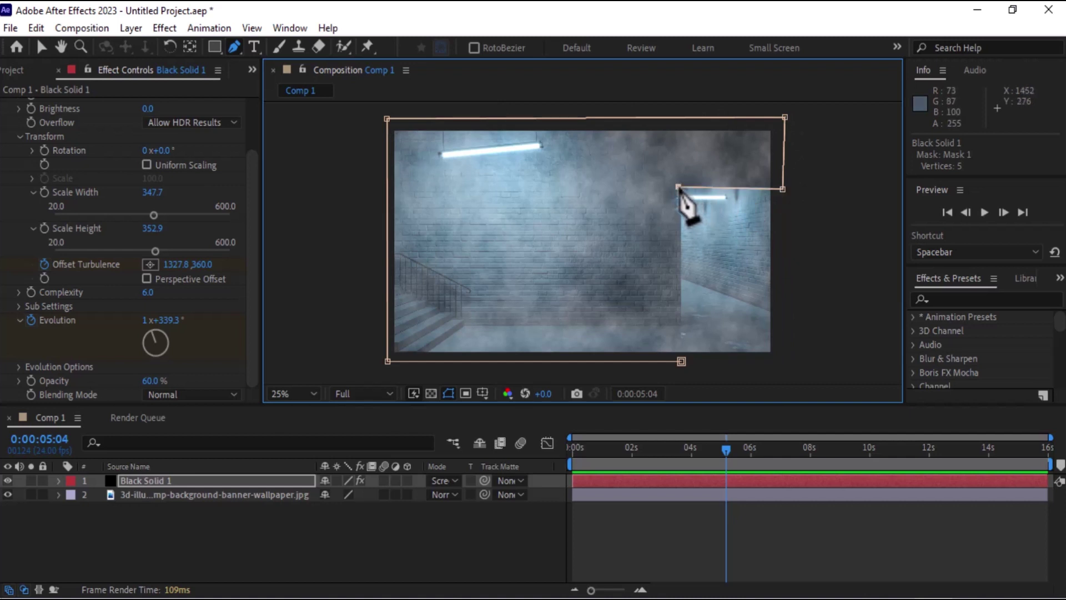
{"action": "left_click", "coordinate": [678, 187]}
{"action": "left_click", "coordinate": [681, 361]}
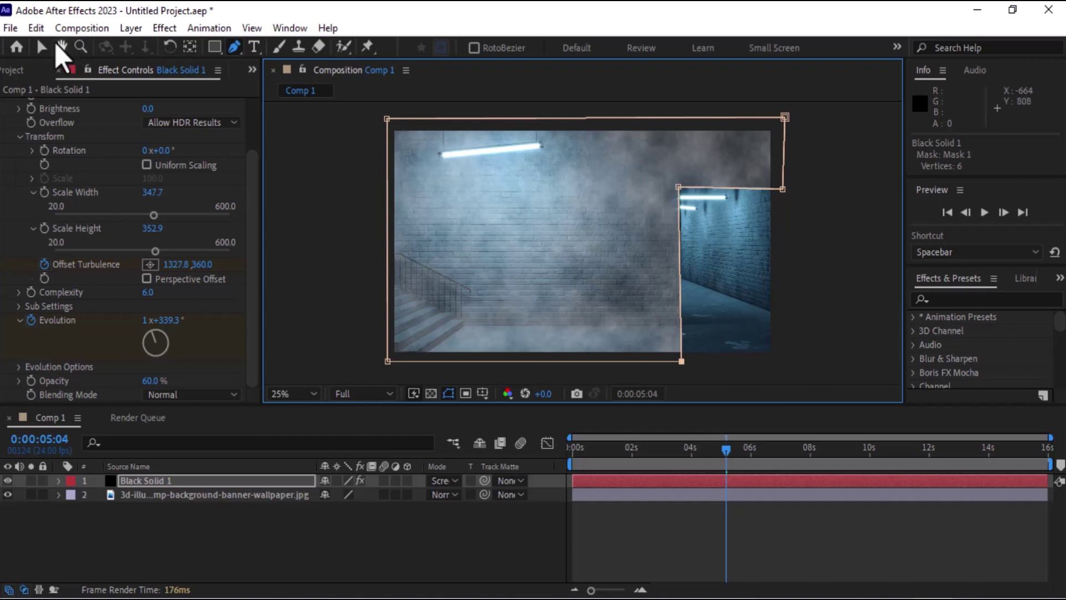
{"action": "left_click", "coordinate": [41, 52]}
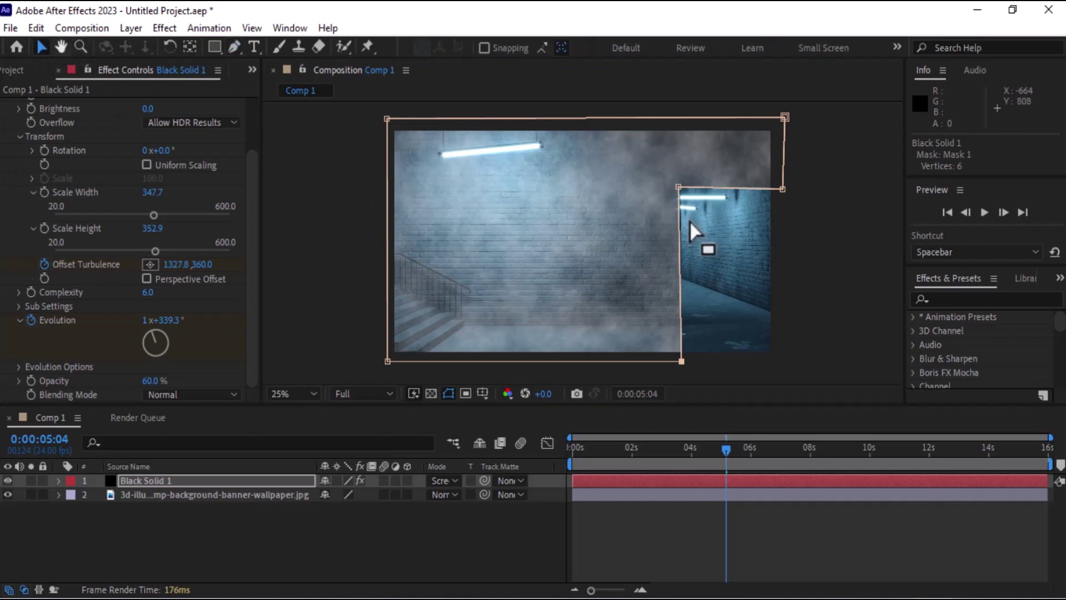
{"action": "left_click", "coordinate": [948, 213]}
{"action": "left_click", "coordinate": [984, 213]}
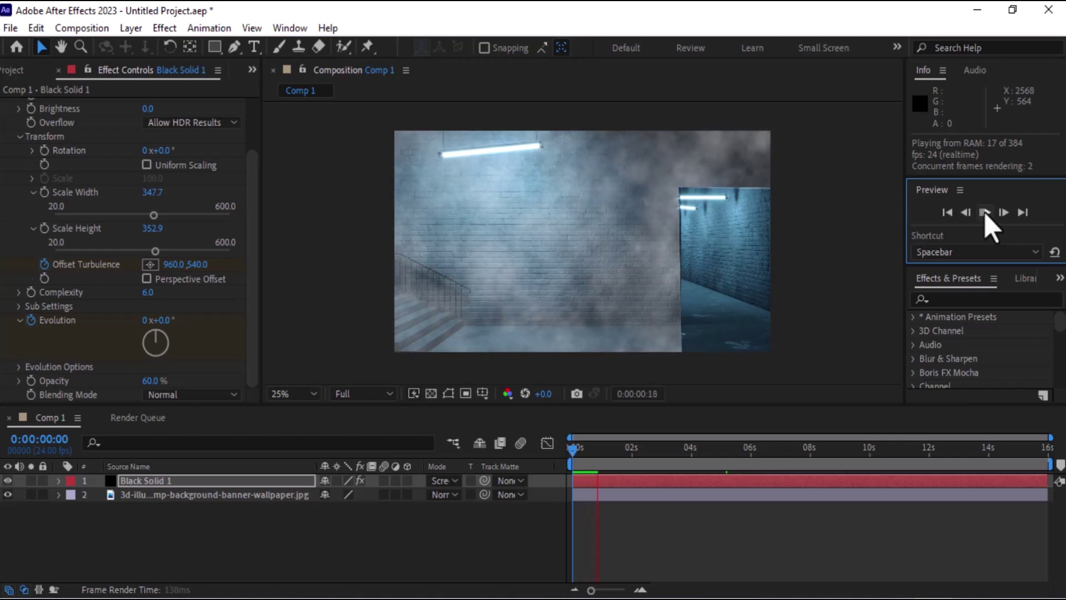
{"action": "left_click", "coordinate": [984, 213]}
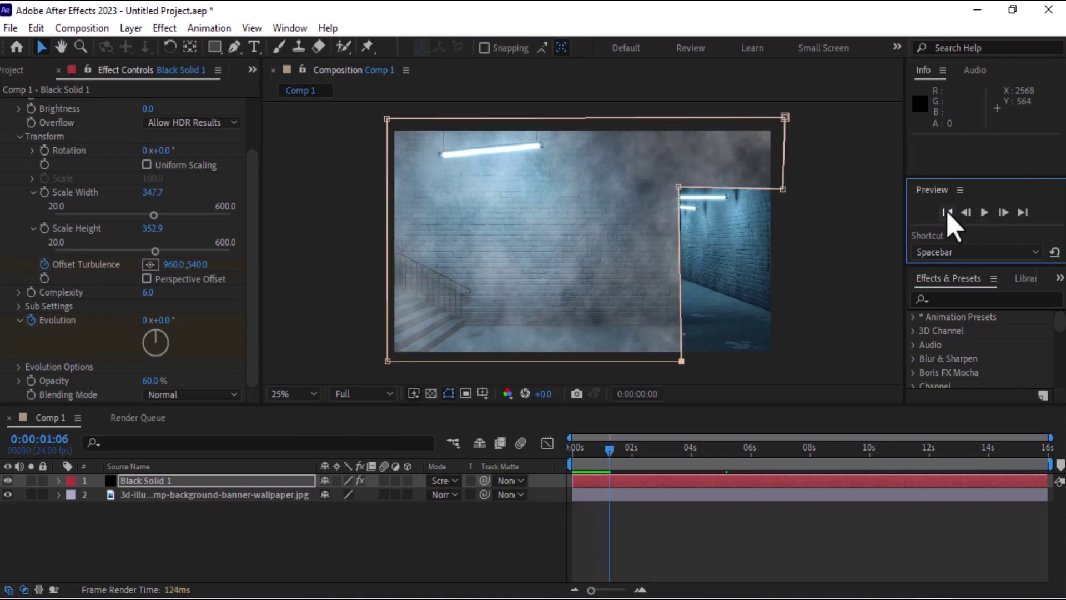
{"action": "left_click", "coordinate": [948, 211]}
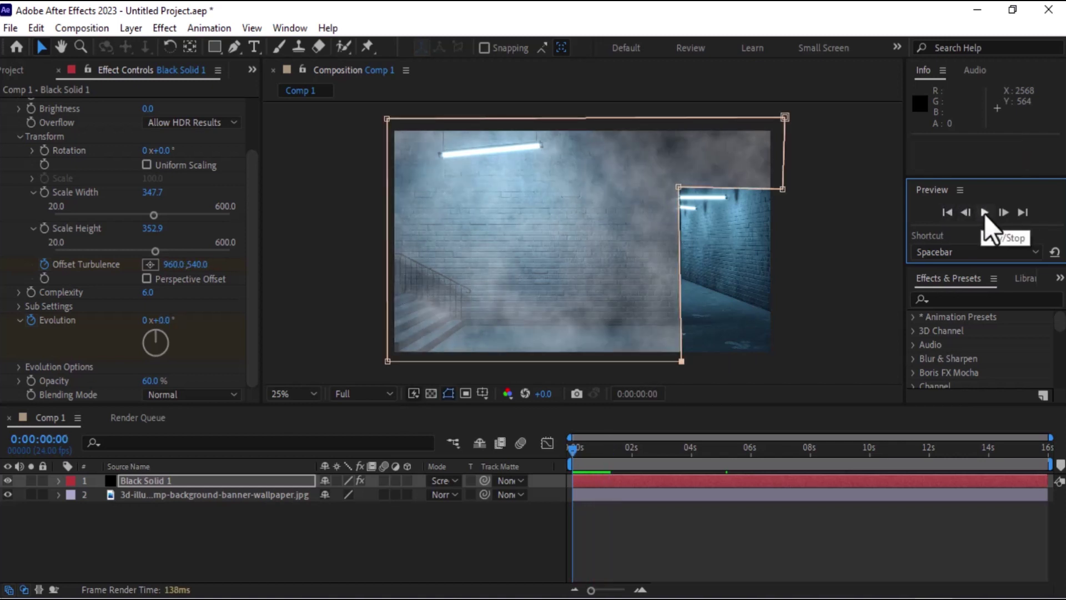
{"action": "left_click", "coordinate": [984, 213]}
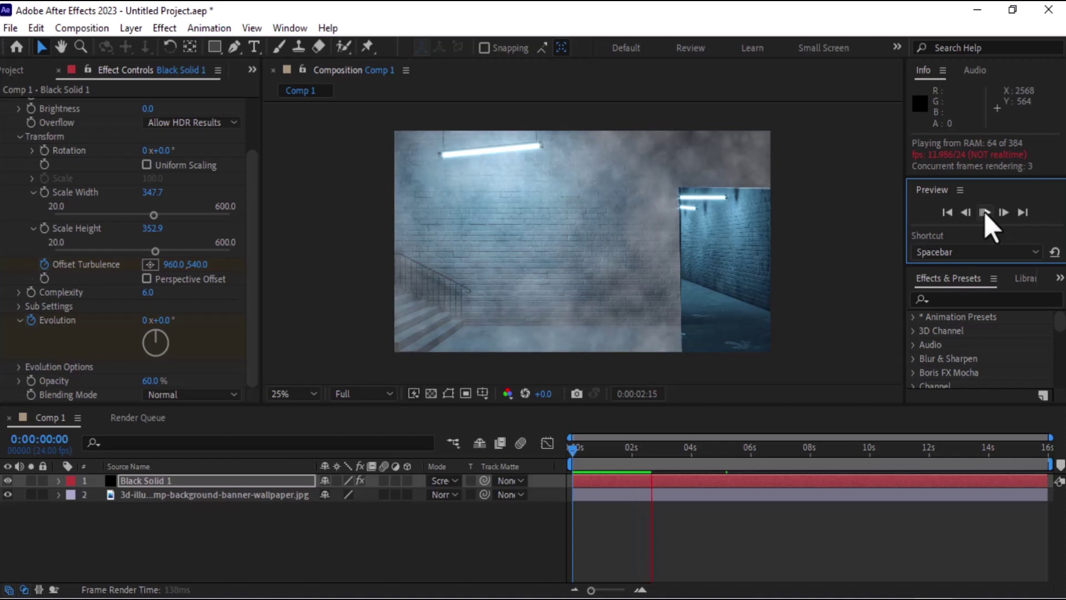
{"action": "left_click", "coordinate": [985, 212]}
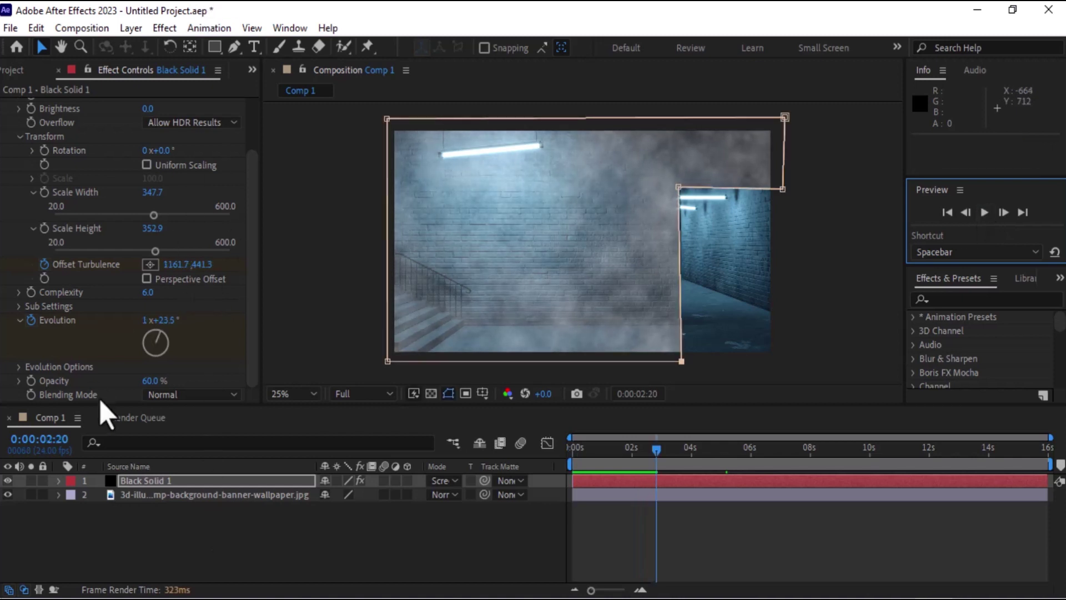
{"action": "left_click_drag", "start_coordinate": [252, 329], "coordinate": [253, 187]}
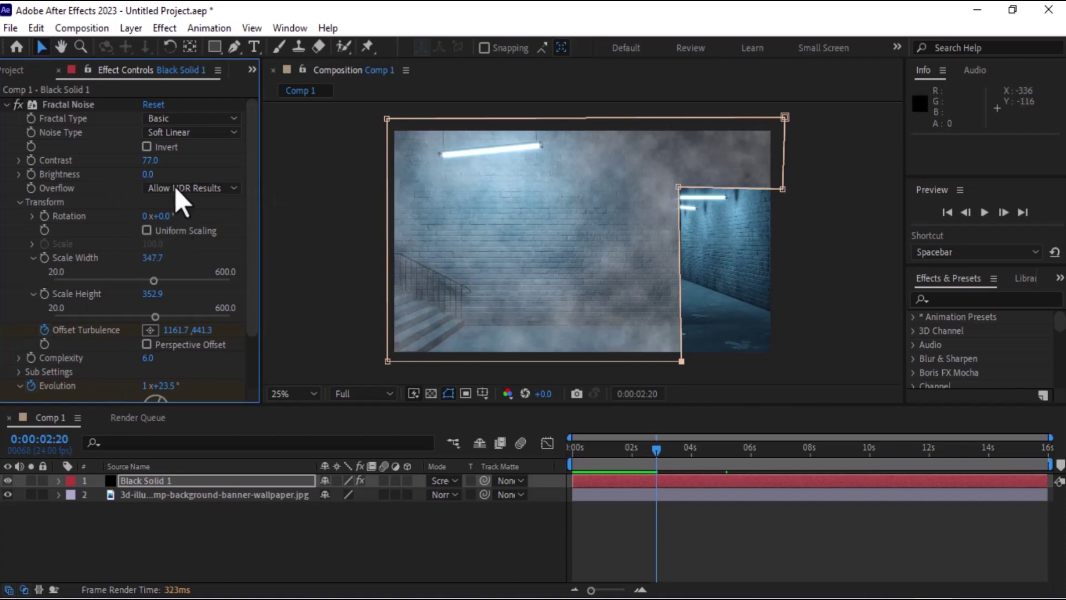
{"action": "left_click", "coordinate": [235, 117]}
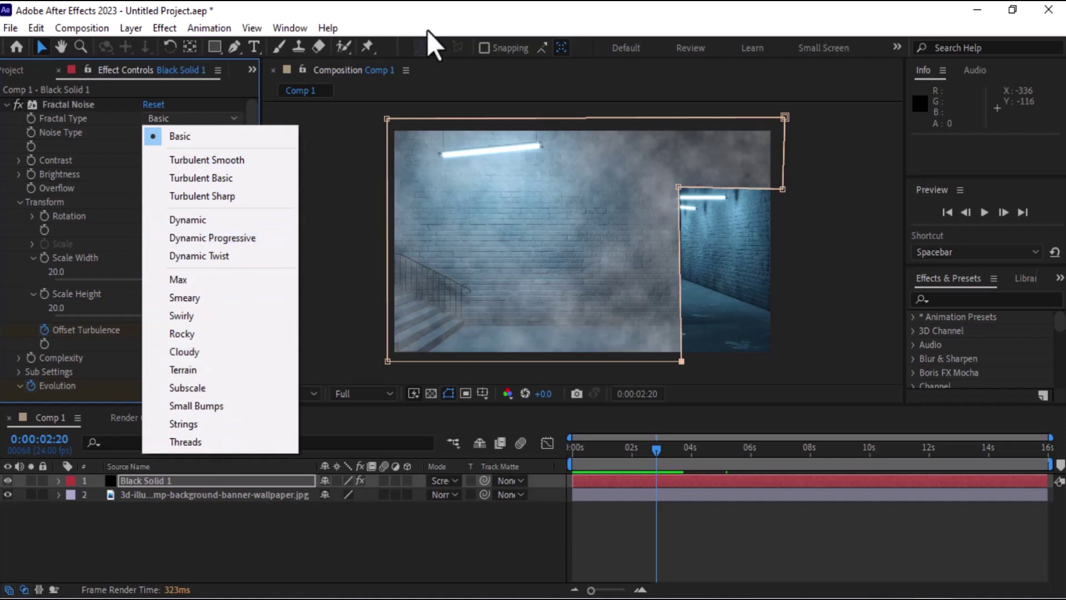
{"action": "left_click", "coordinate": [475, 16]}
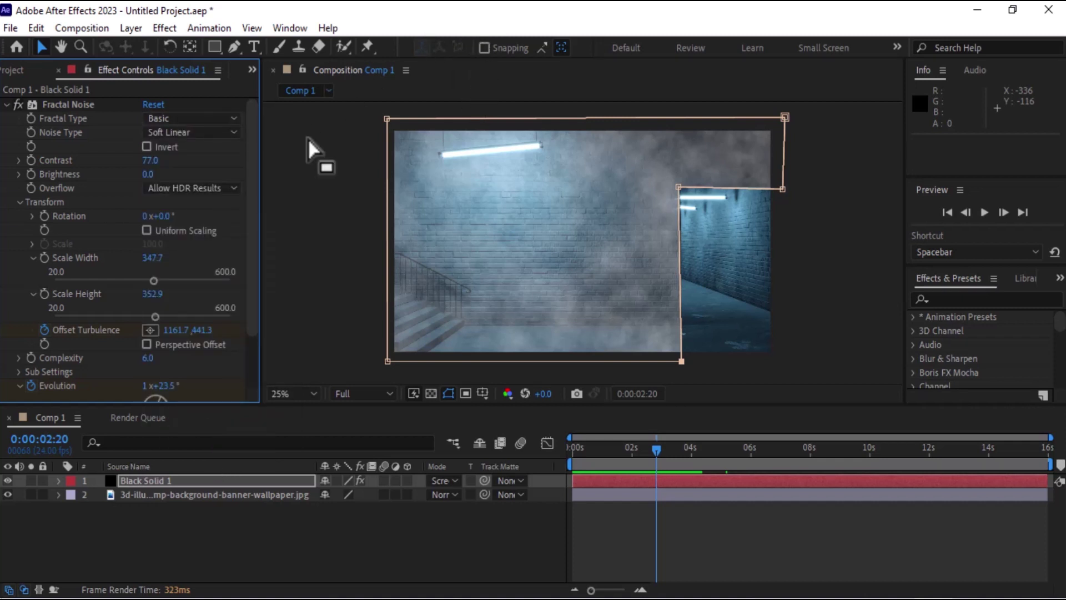